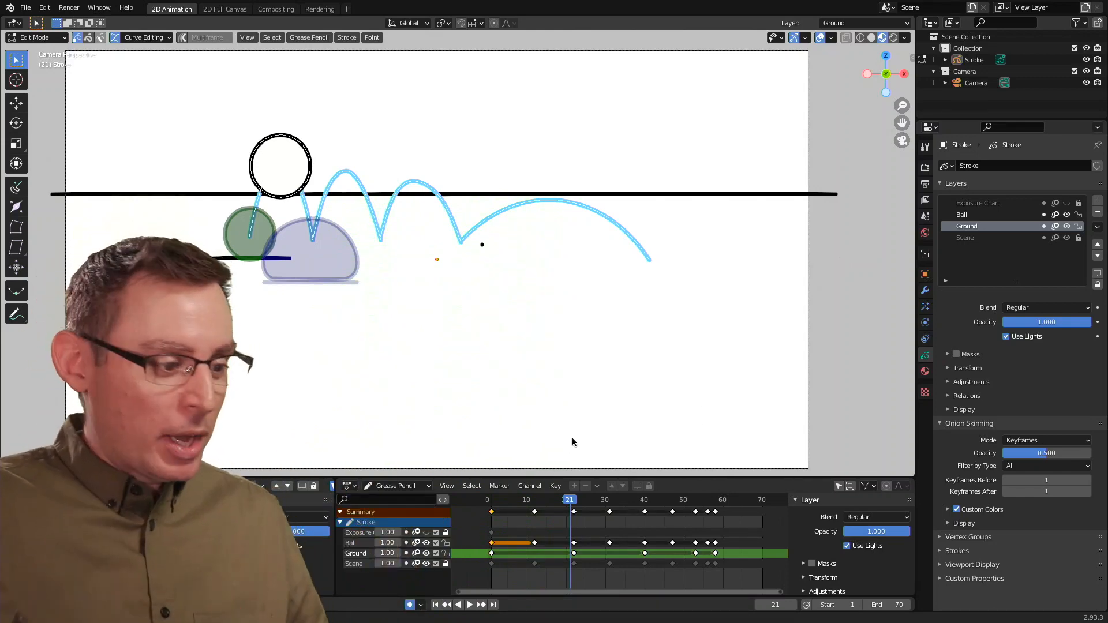
Step: Play and scrub through the bouncing ball animation to examine its timing and poses
{"action": "key", "text": "space"}
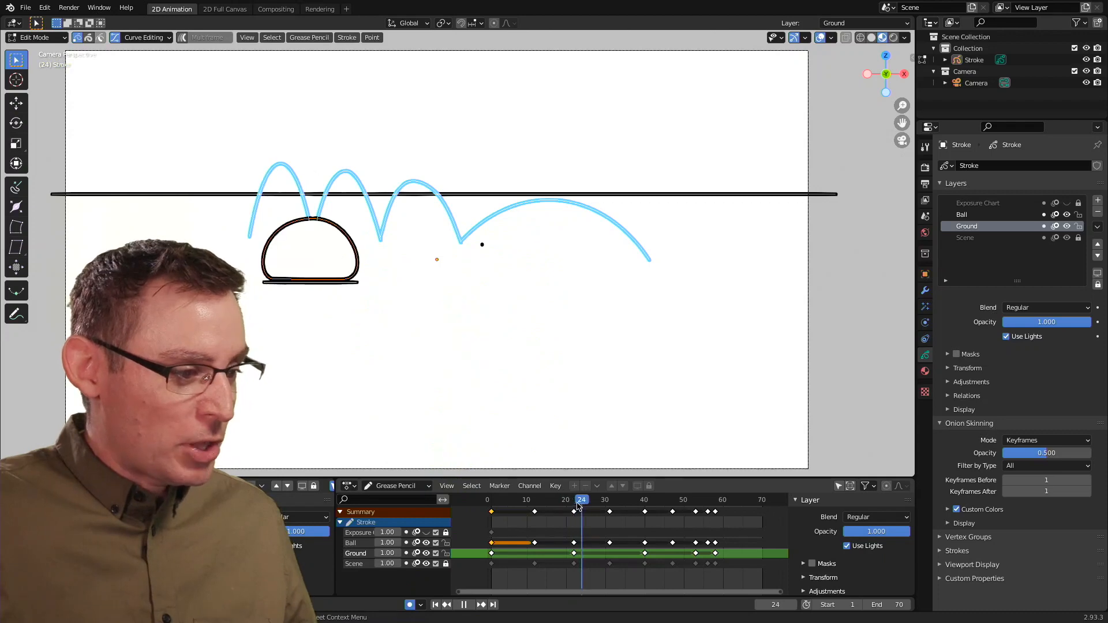
{"action": "left_click_drag", "start_coordinate": [574, 507], "coordinate": [493, 528]}
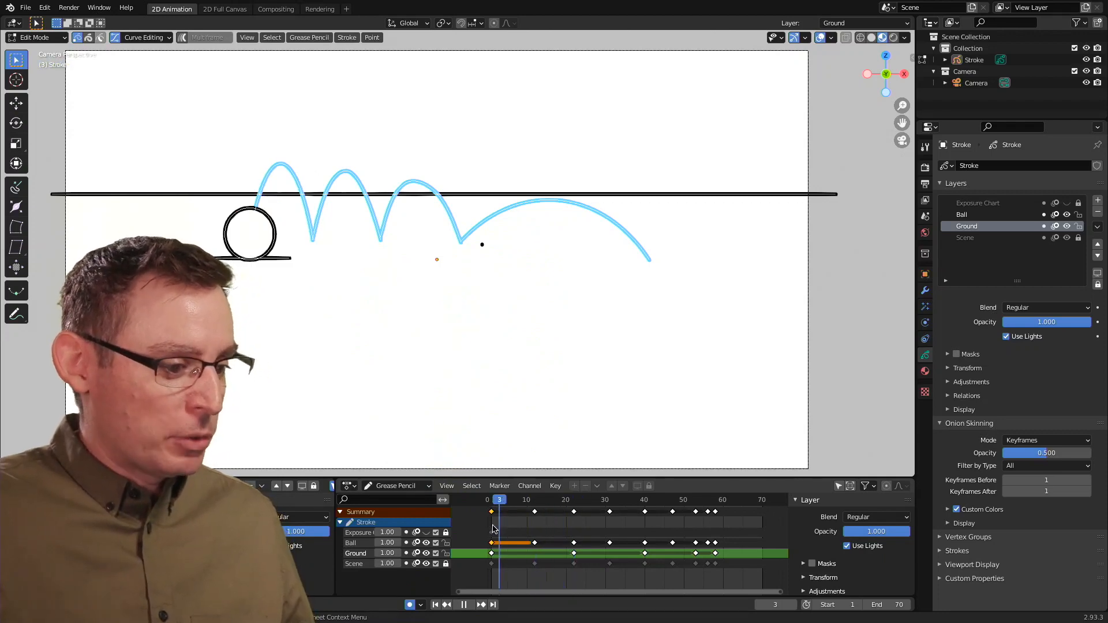
{"action": "left_click", "coordinate": [464, 604]}
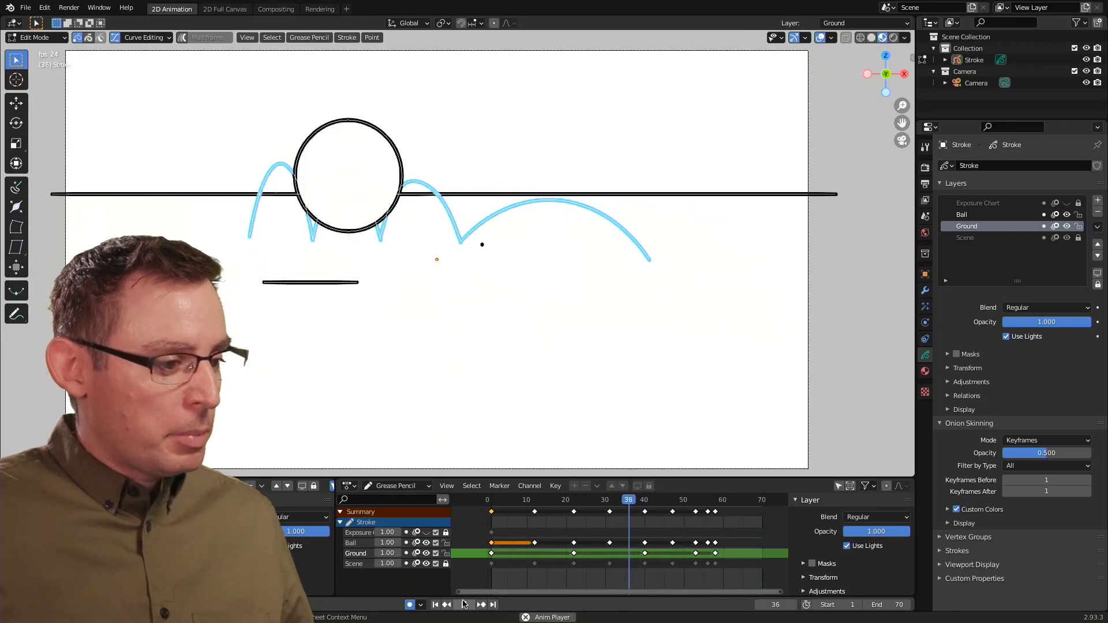
{"action": "left_click", "coordinate": [464, 604]}
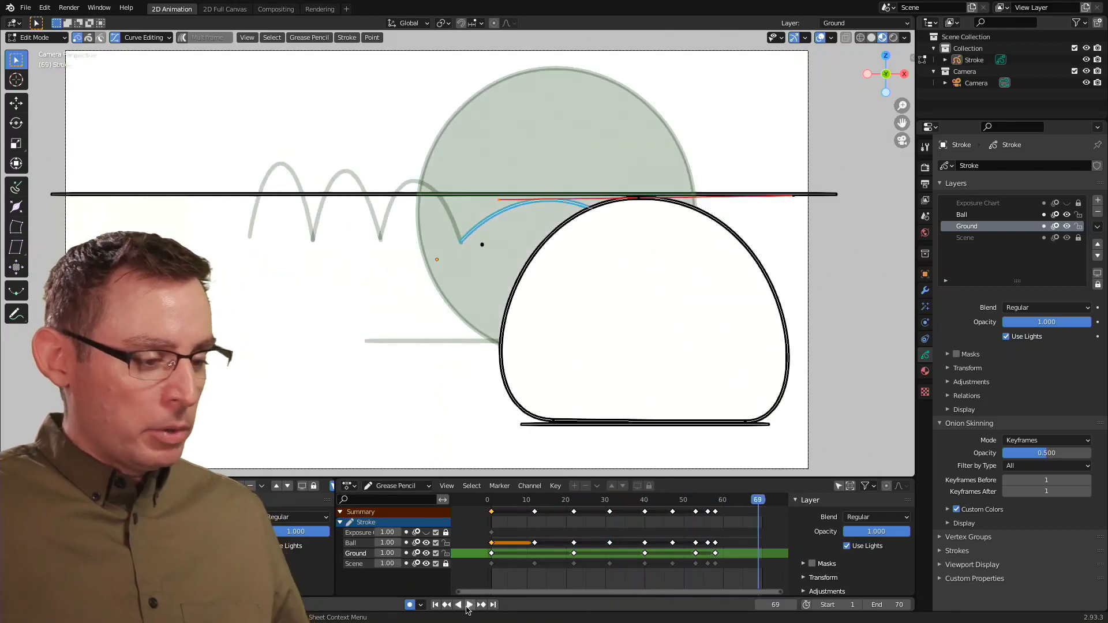
{"action": "key", "text": "space"}
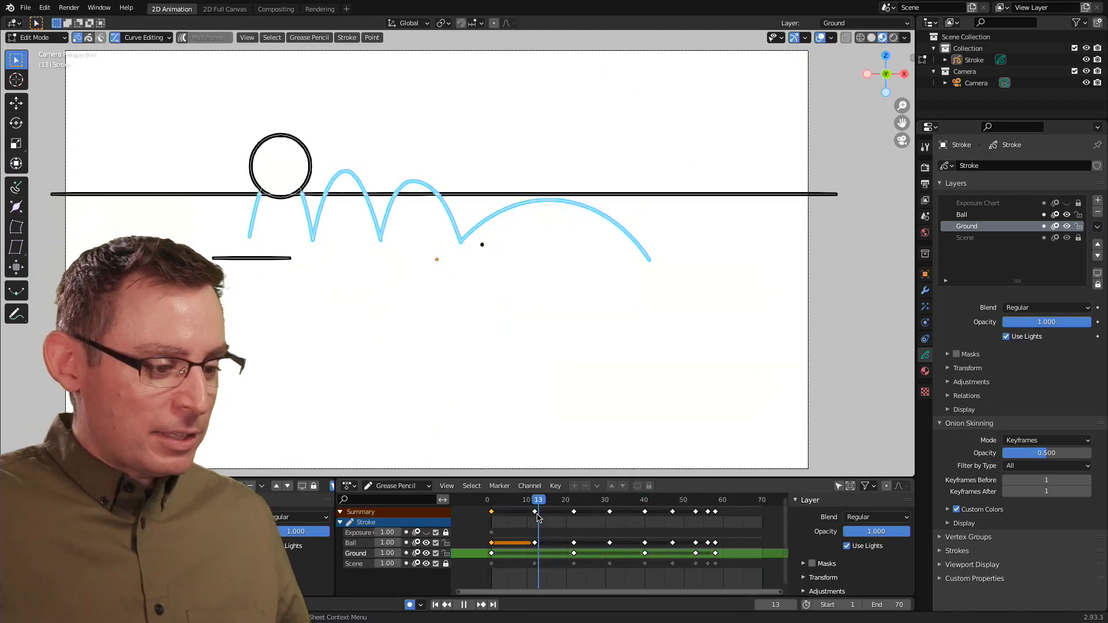
{"action": "key", "text": "space"}
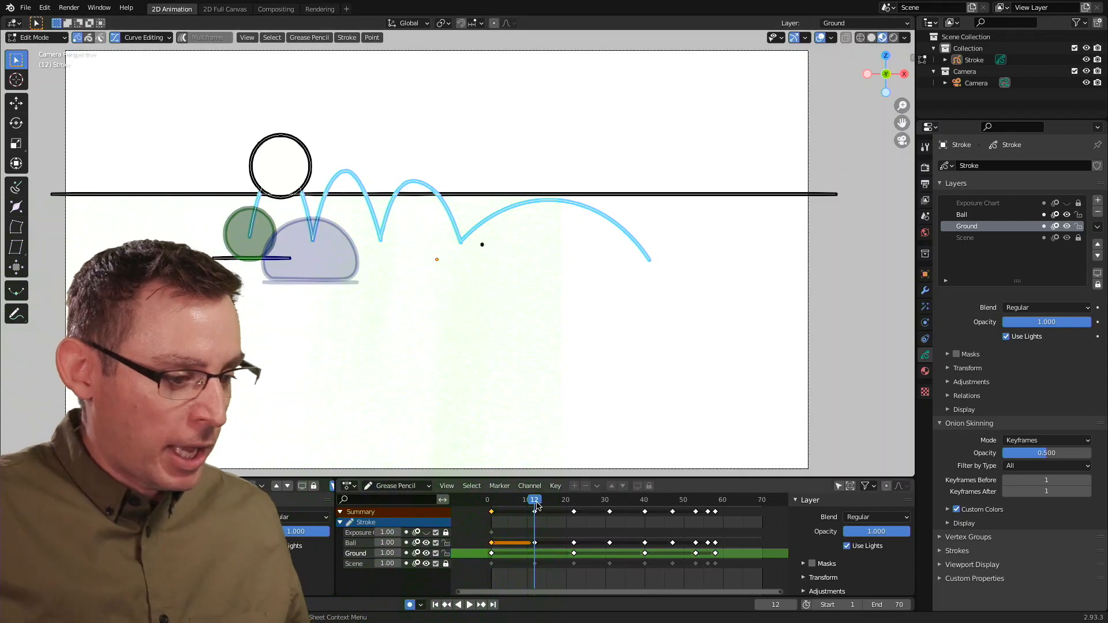
Step: Examine the squash pose at frame 22 up close and compare it with the ball drawings that follow
{"action": "key", "text": "space"}
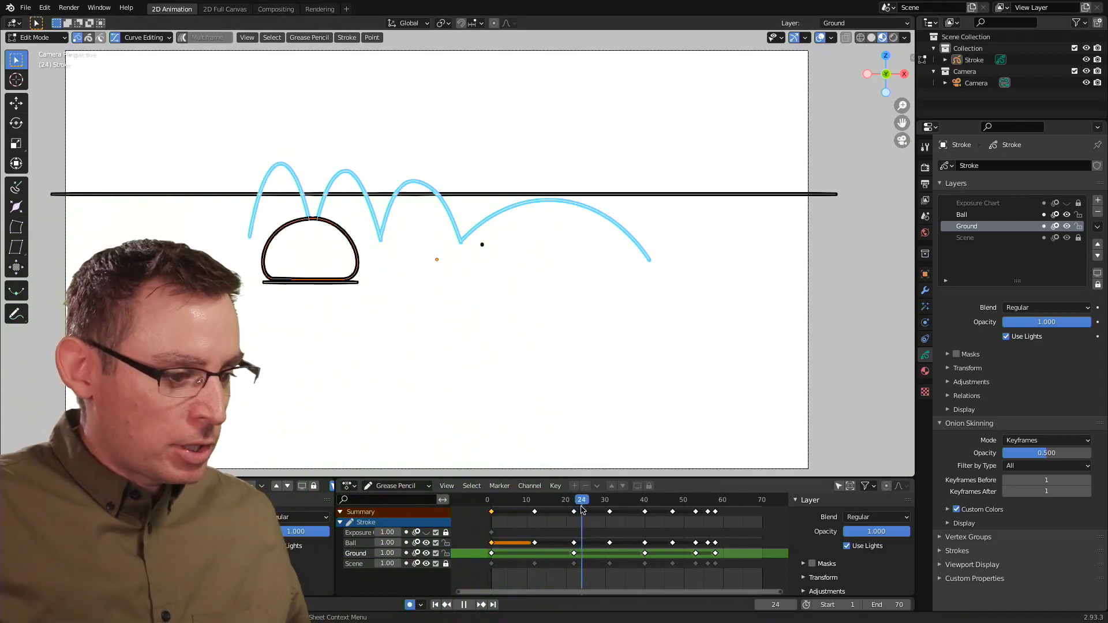
{"action": "key", "text": "space"}
{"action": "key", "text": "Left"}
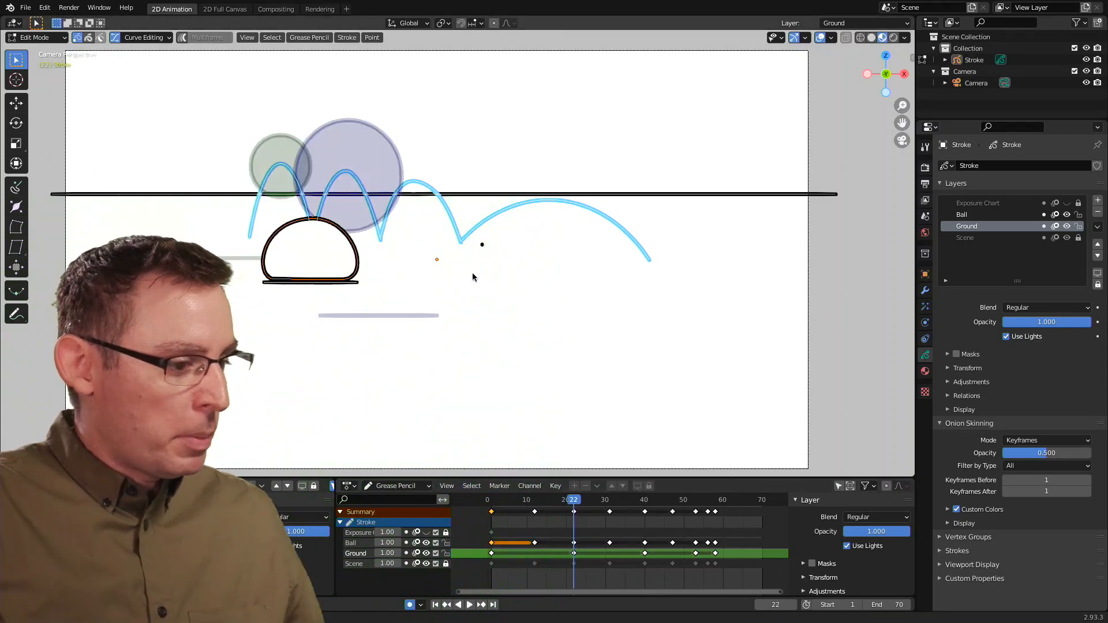
{"action": "scroll", "coordinate": [645, 258], "scroll_direction": "up", "scroll_amount": 6}
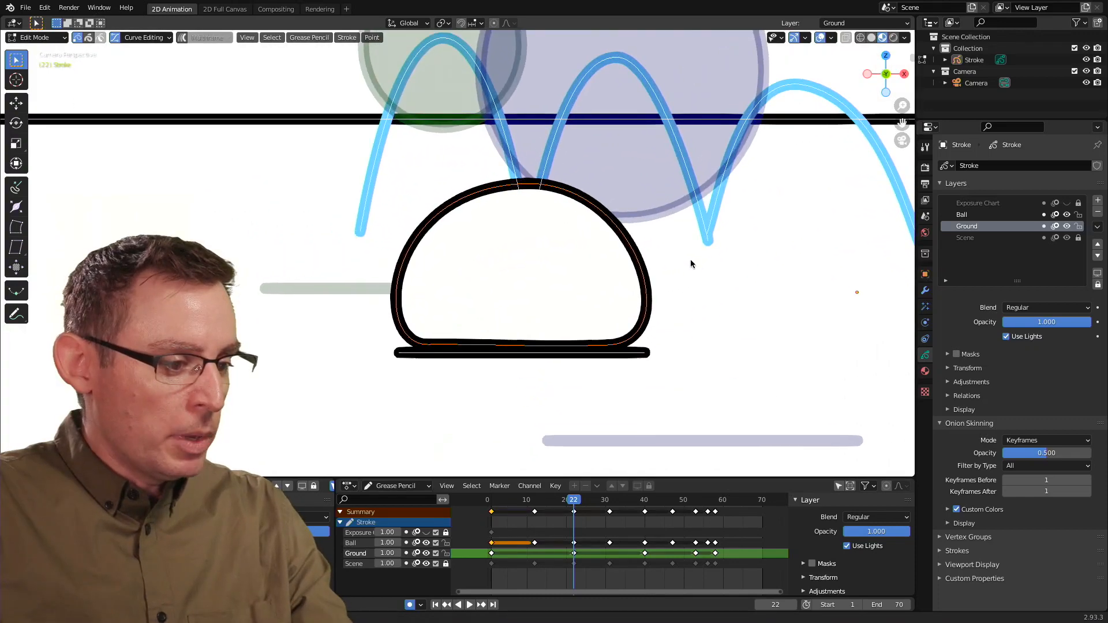
{"action": "left_click", "coordinate": [579, 501]}
{"action": "key", "text": "space"}
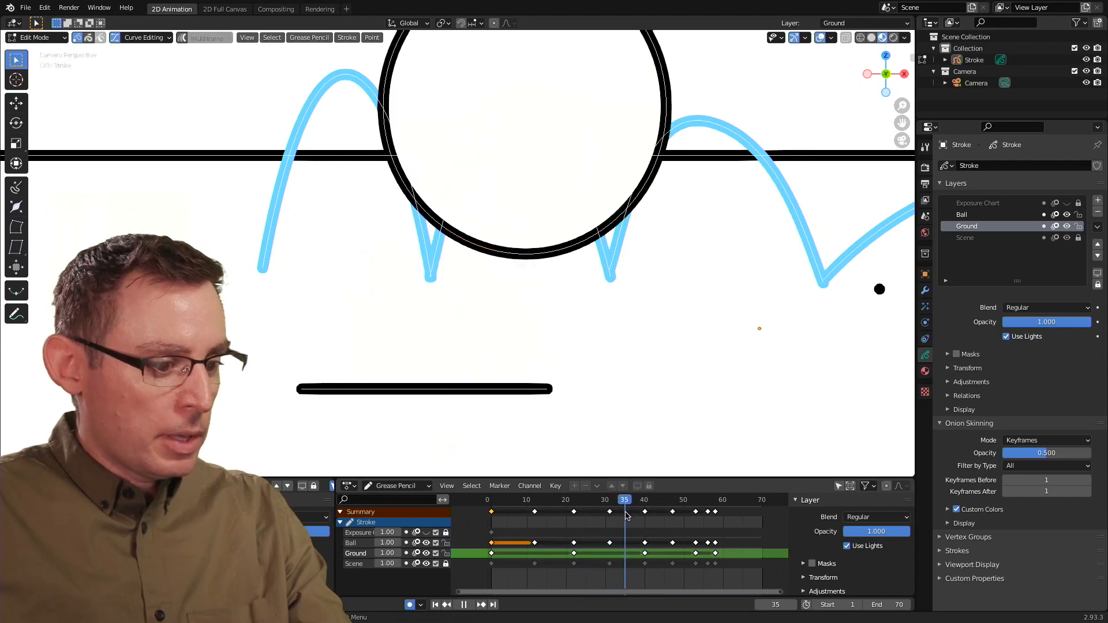
{"action": "left_click_drag", "start_coordinate": [646, 523], "coordinate": [564, 527]}
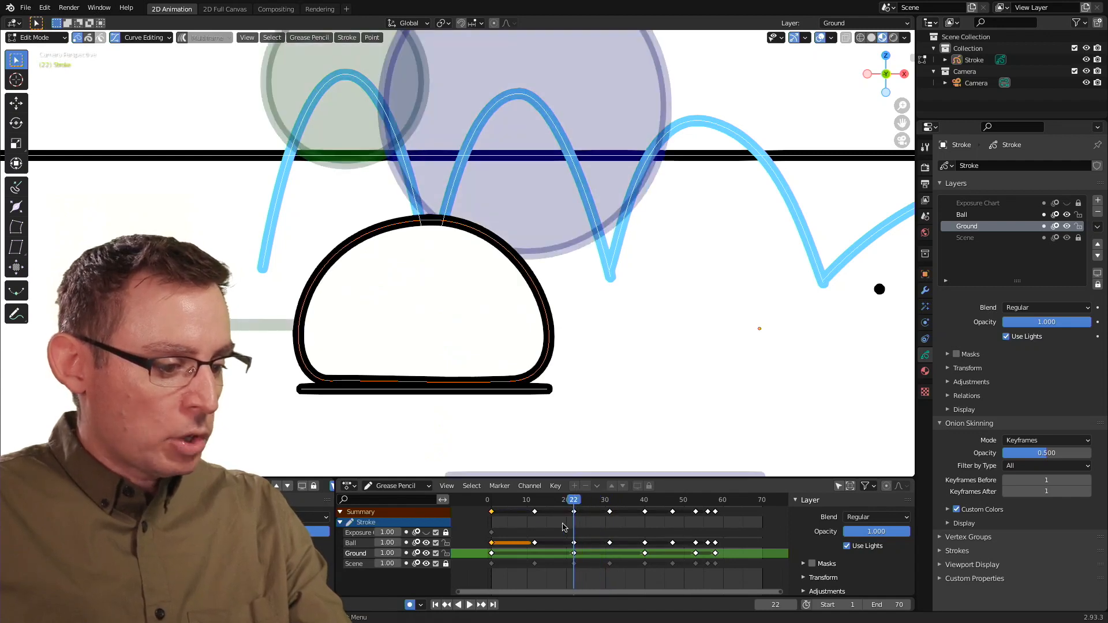
Step: On the Ball layer, add a keyframe at frame 23 that repeats the squashed ball drawing from frame 22
{"action": "left_click", "coordinate": [361, 546]}
{"action": "left_click", "coordinate": [574, 542]}
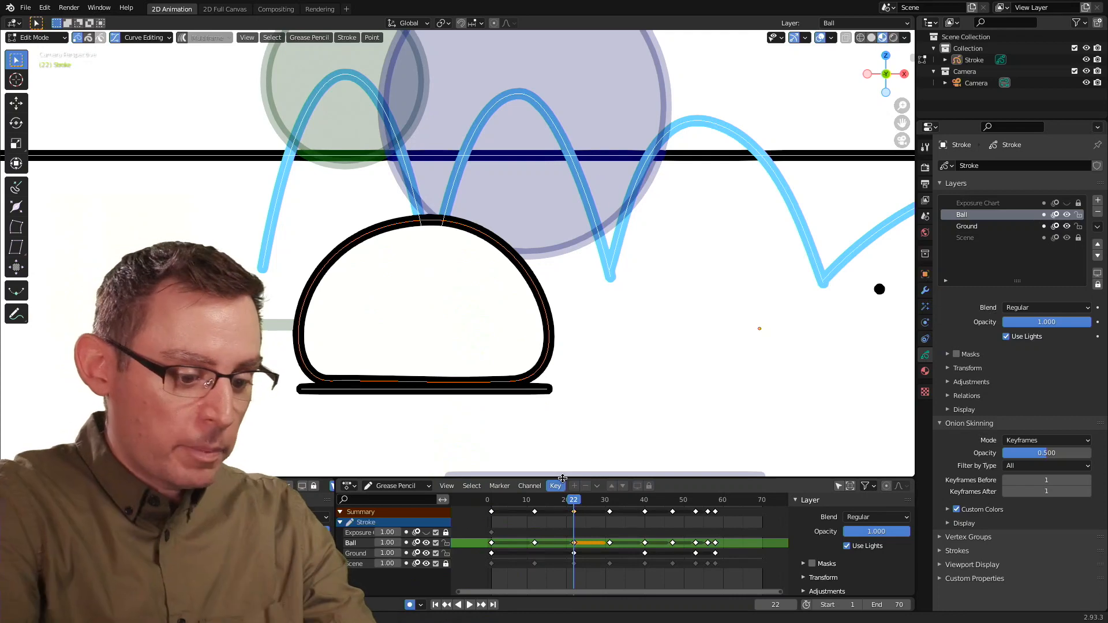
{"action": "key", "text": "Right"}
{"action": "key", "text": "i"}
{"action": "key", "text": "space"}
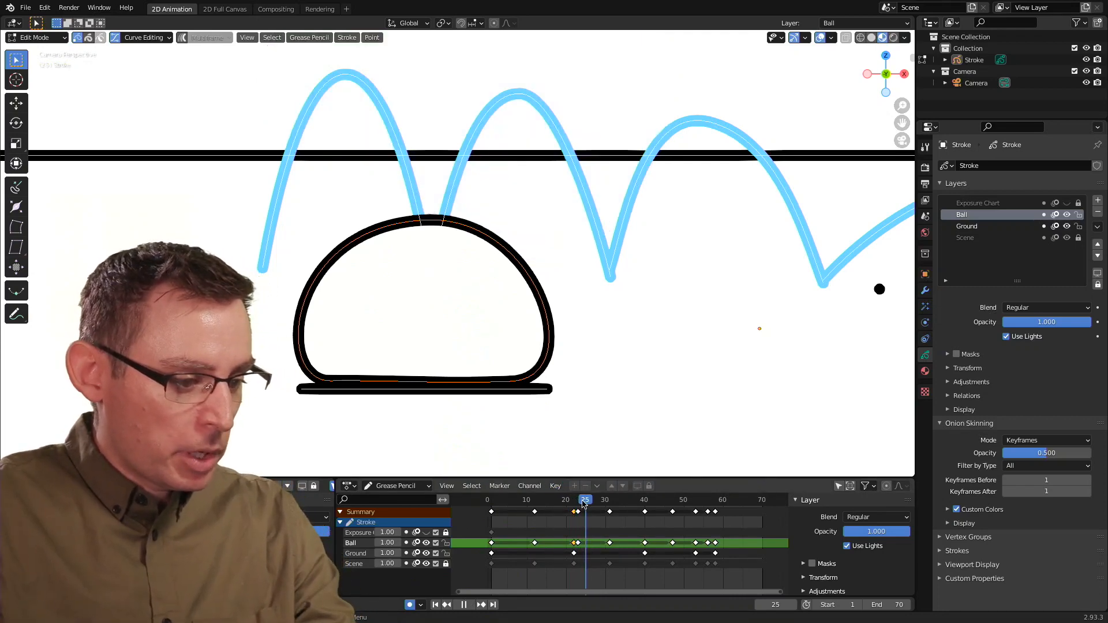
{"action": "key", "text": "space"}
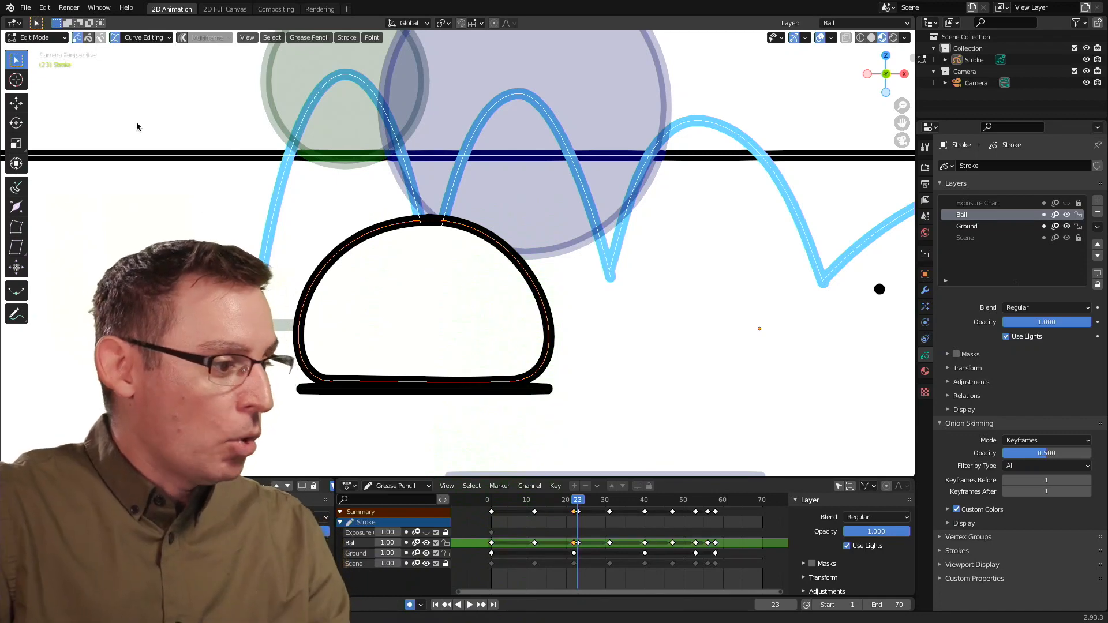
Step: At frame 23, pull the ball outline's top control point up and to the right and steepen its handles to stretch the shape
{"action": "left_click", "coordinate": [362, 254]}
{"action": "left_click_drag", "start_coordinate": [352, 214], "coordinate": [376, 243]}
{"action": "left_click", "coordinate": [391, 231]}
{"action": "left_click", "coordinate": [88, 38]}
{"action": "left_click", "coordinate": [396, 269]}
{"action": "left_click", "coordinate": [375, 235]}
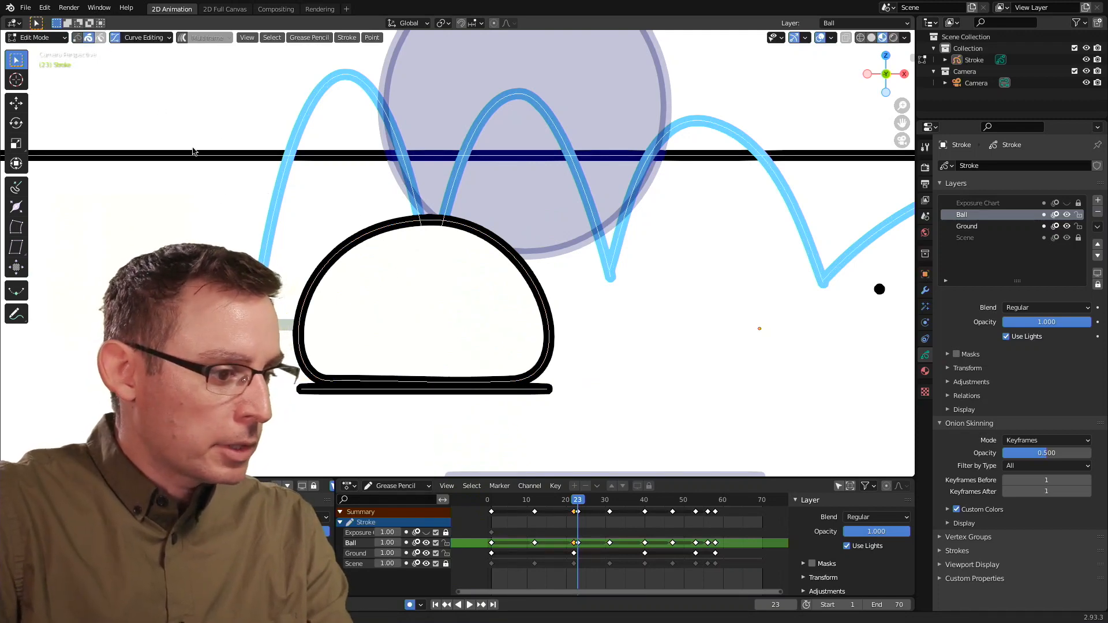
{"action": "left_click", "coordinate": [414, 288]}
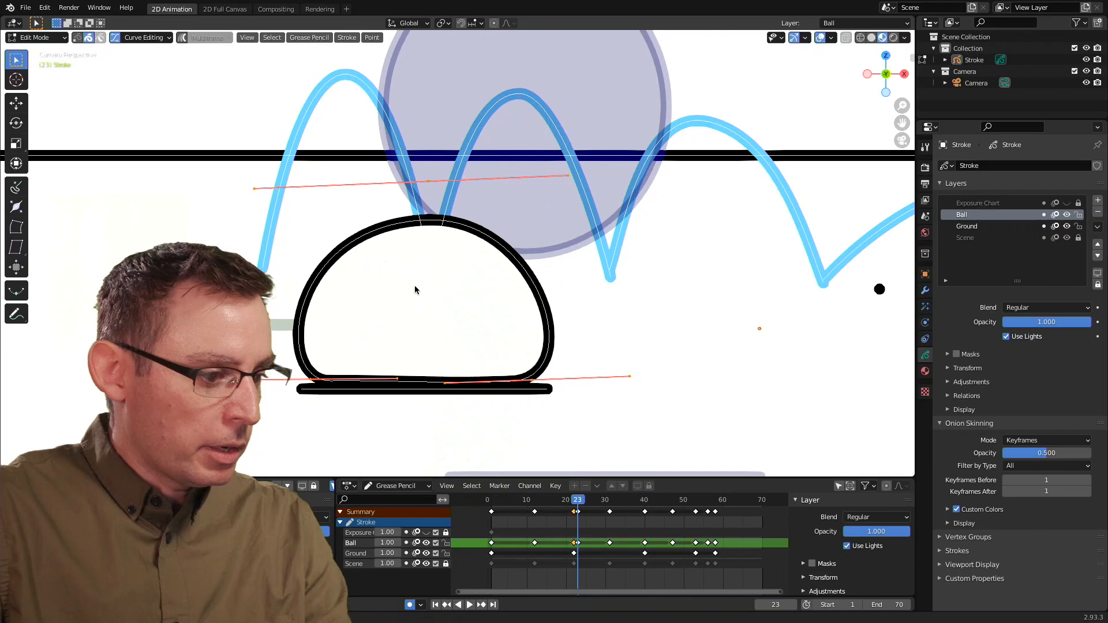
{"action": "left_click", "coordinate": [431, 183]}
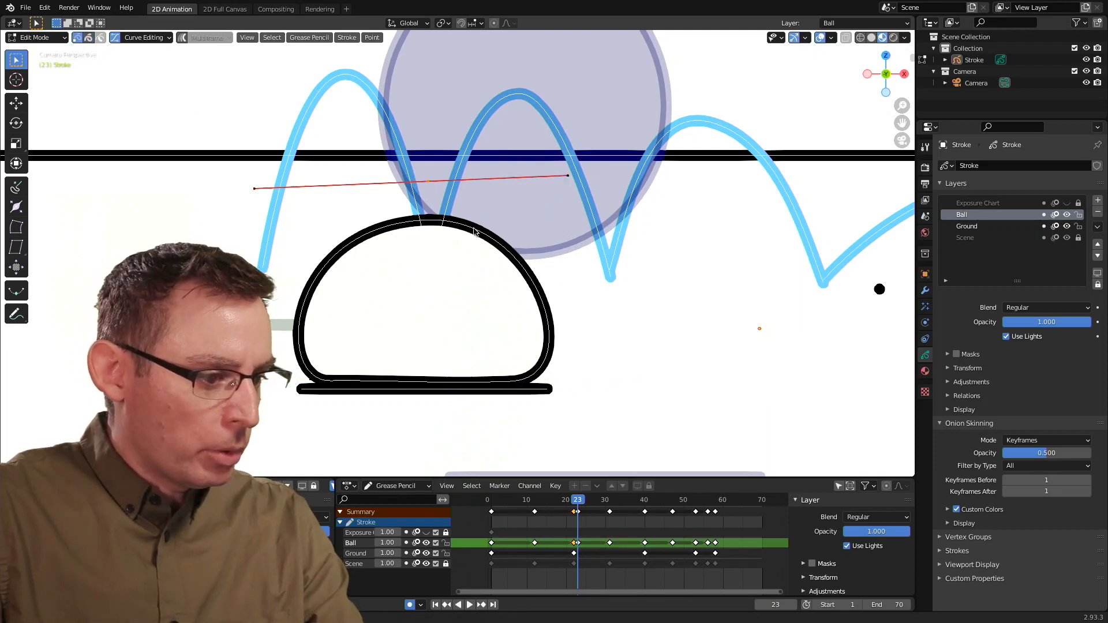
{"action": "key", "text": "g"}
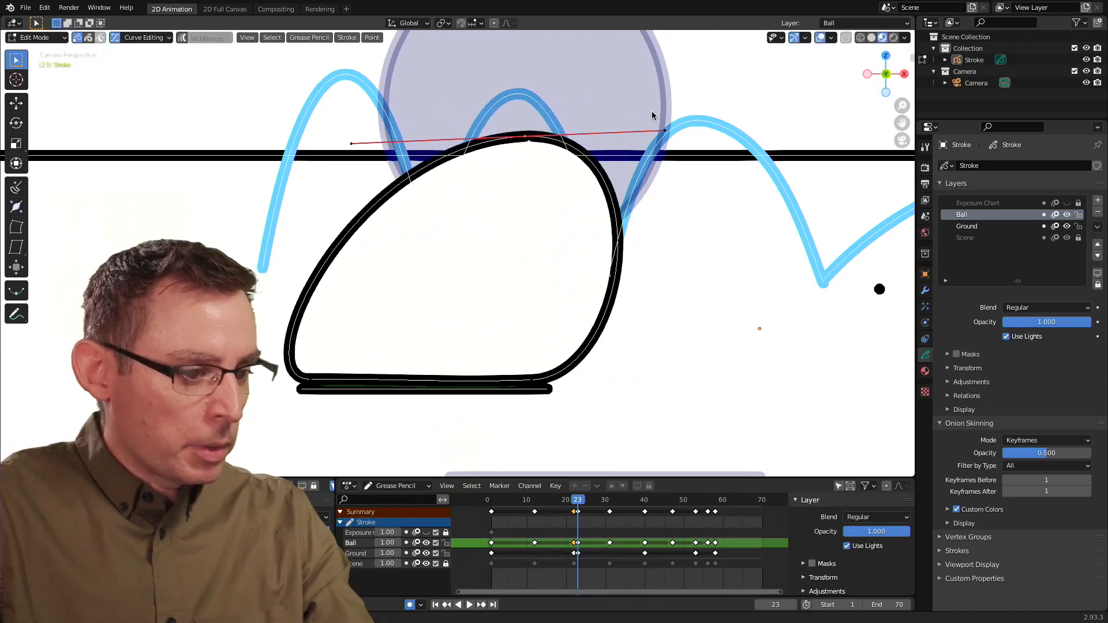
{"action": "right_click", "coordinate": [577, 221]}
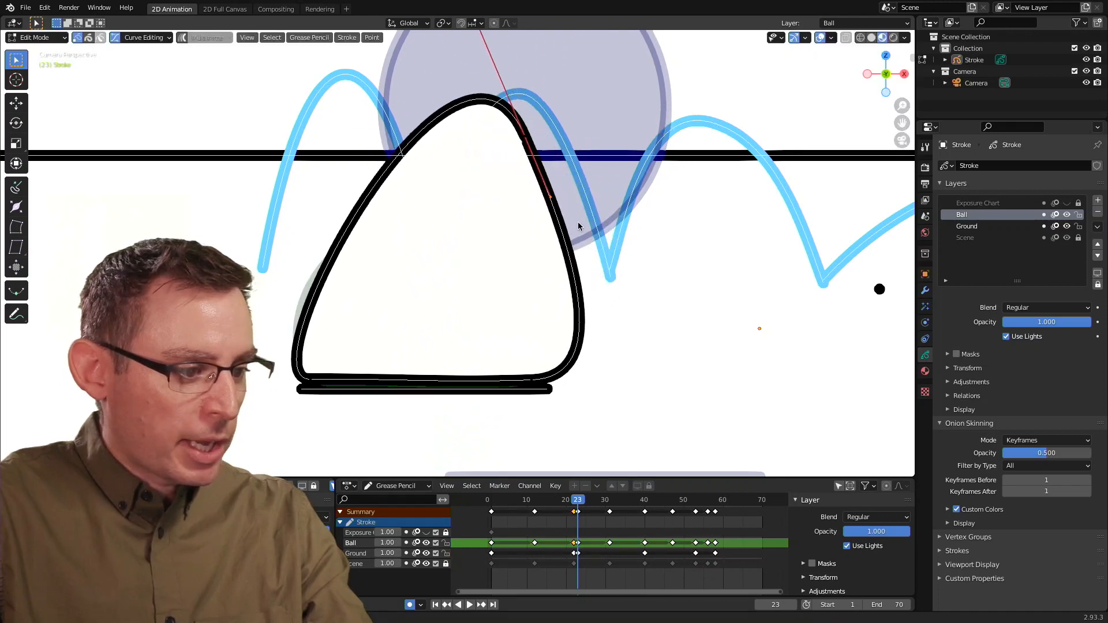
Step: Raise the lower-right control point of the ball outline and dissolve it
{"action": "left_click", "coordinate": [531, 379]}
{"action": "key", "text": "g"}
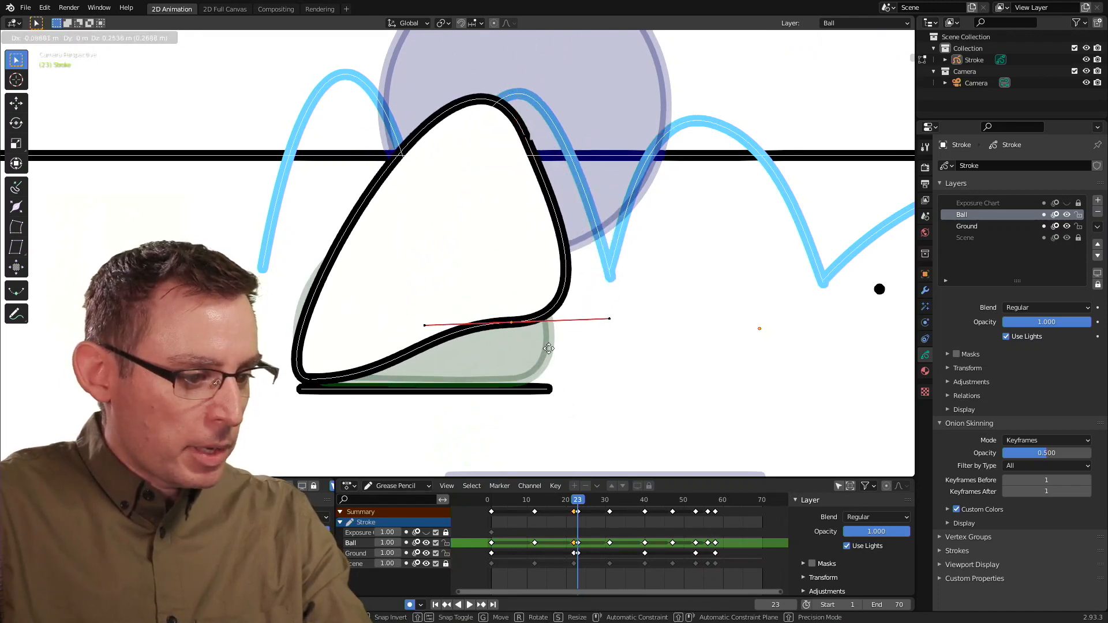
{"action": "left_click", "coordinate": [590, 327]}
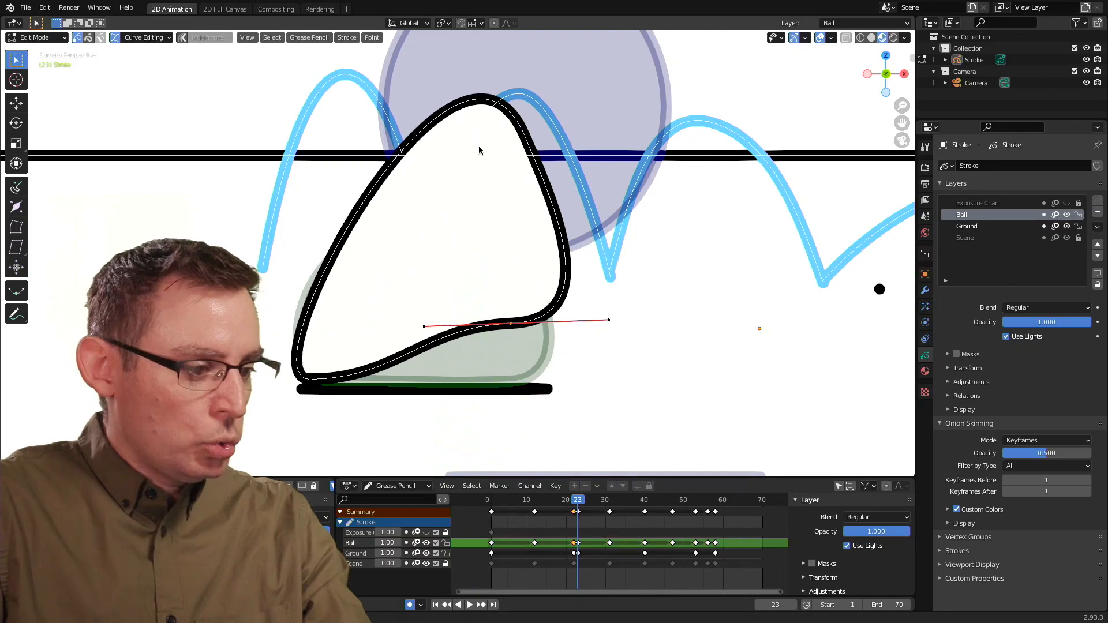
{"action": "key", "text": "x"}
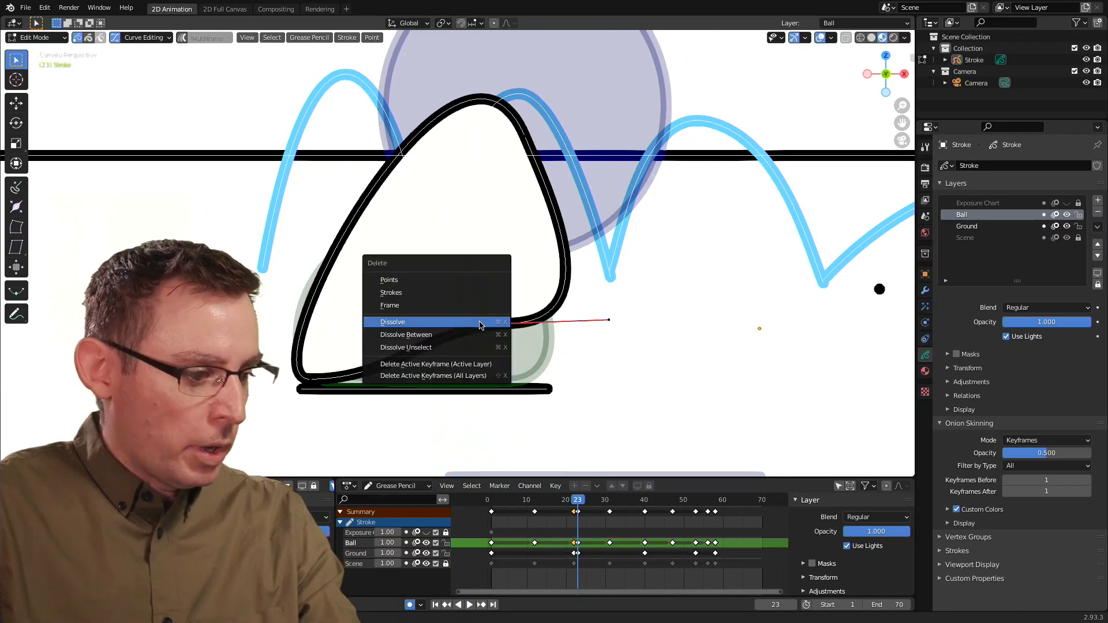
{"action": "left_click", "coordinate": [482, 321]}
Step: Shift the ball's bottom control point about 0.48 m right to the middle of the ground line and extend both its handles outward
{"action": "left_click_drag", "start_coordinate": [315, 376], "coordinate": [354, 386]}
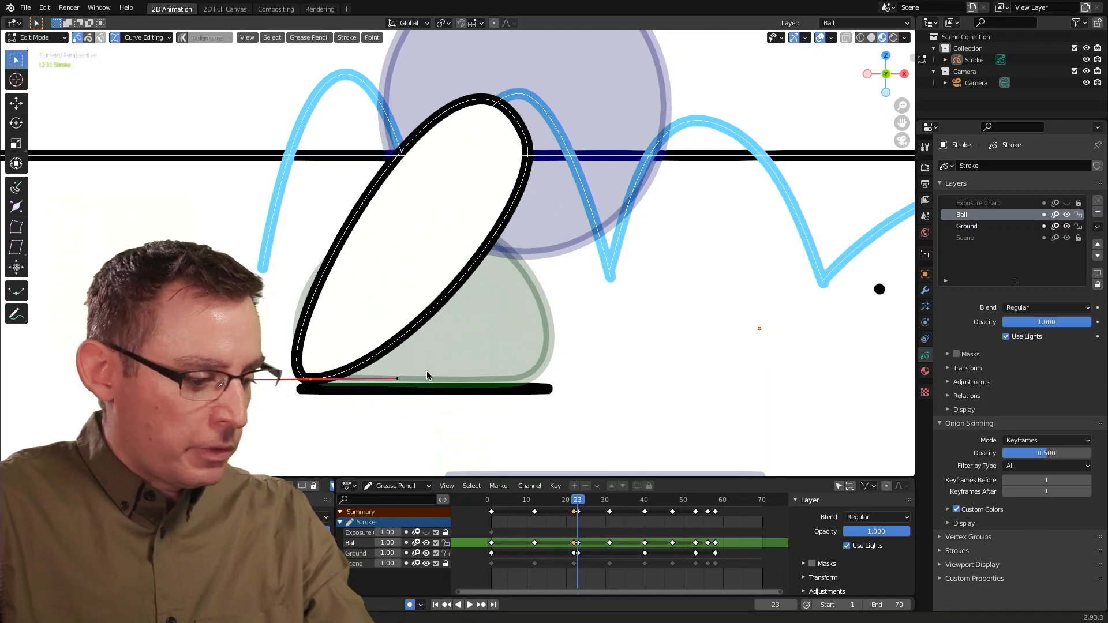
{"action": "key", "text": "g"}
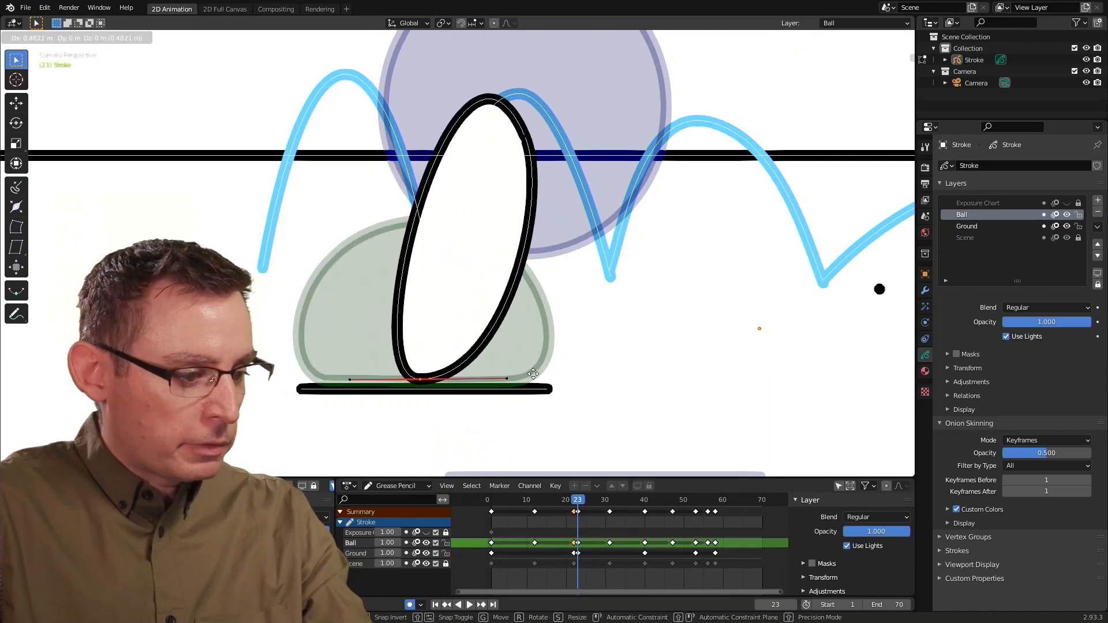
{"action": "left_click", "coordinate": [533, 375]}
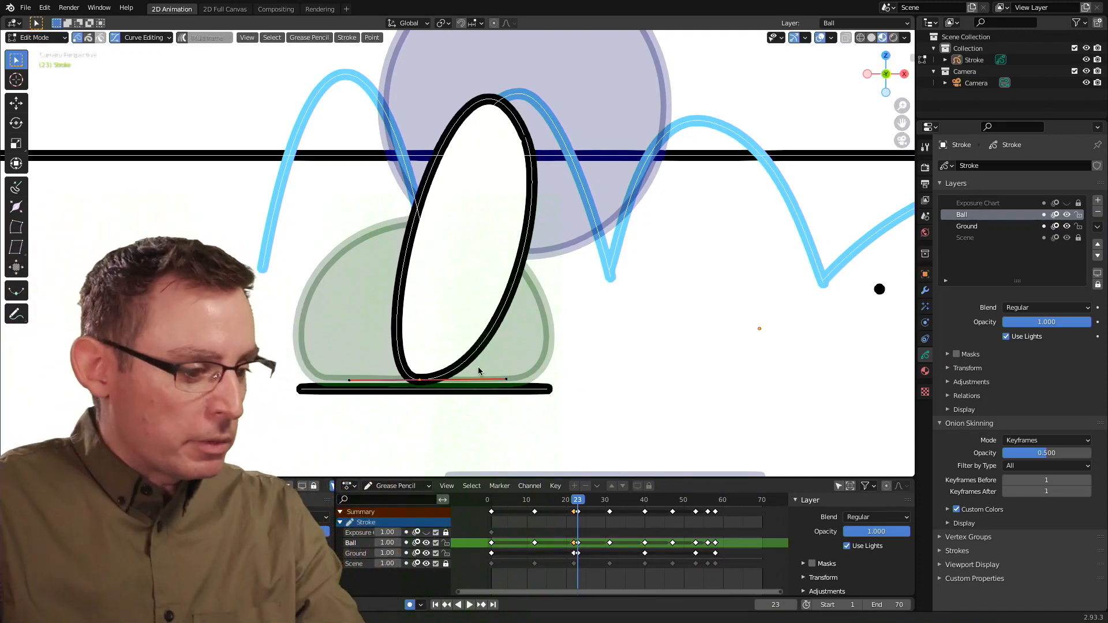
{"action": "key", "text": "g"}
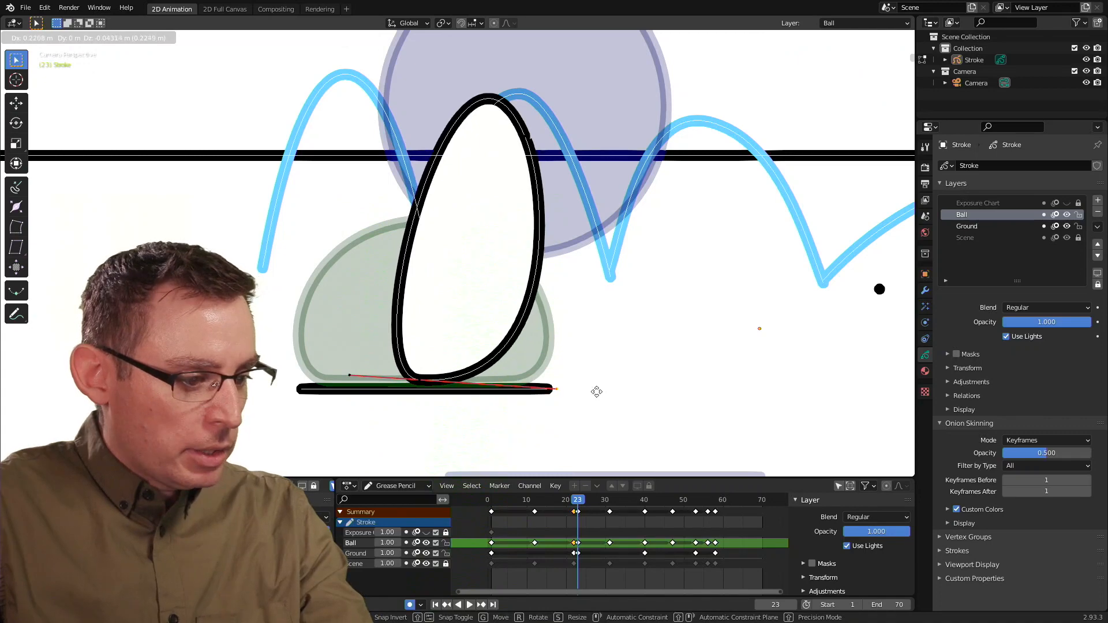
{"action": "left_click", "coordinate": [598, 387]}
{"action": "key", "text": "g"}
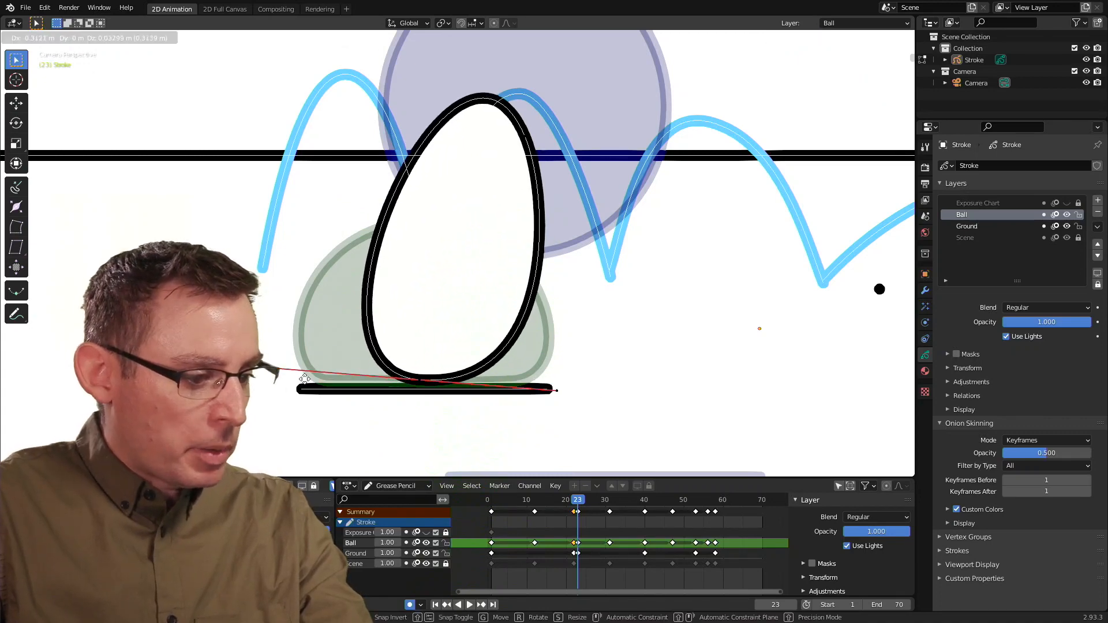
{"action": "left_click", "coordinate": [304, 385]}
Step: Move the ball outline's top control point slightly up and to the left
{"action": "left_click_drag", "start_coordinate": [515, 117], "coordinate": [536, 140]}
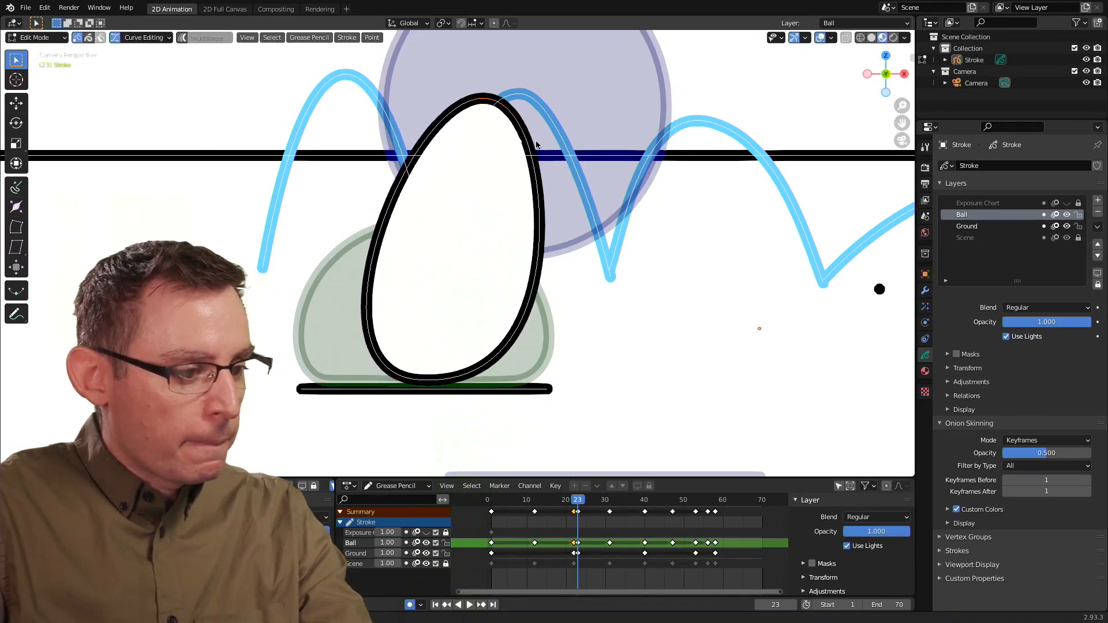
{"action": "key", "text": "g"}
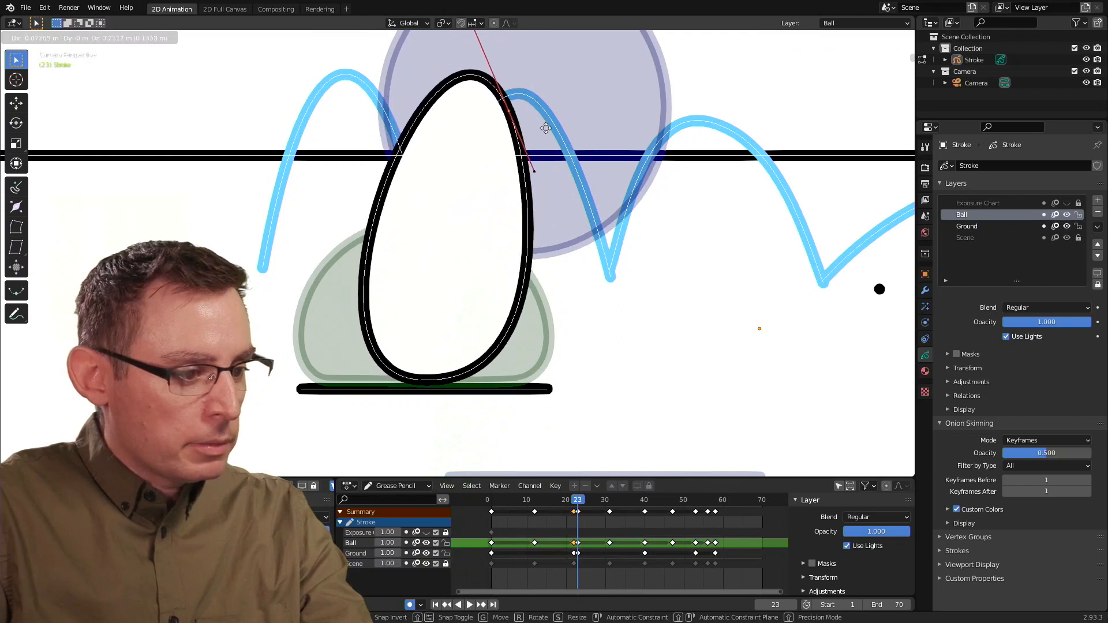
{"action": "left_click", "coordinate": [558, 137]}
Step: Round the ball's top by flattening the top control point's handles, shifting the point left and extending its right handle
{"action": "middle_click_drag", "start_coordinate": [568, 105], "coordinate": [570, 168], "text": "shift"}
{"action": "middle_click_drag", "start_coordinate": [529, 136], "coordinate": [520, 183], "text": "shift"}
{"action": "scroll", "coordinate": [508, 142], "scroll_direction": "down", "scroll_amount": 1}
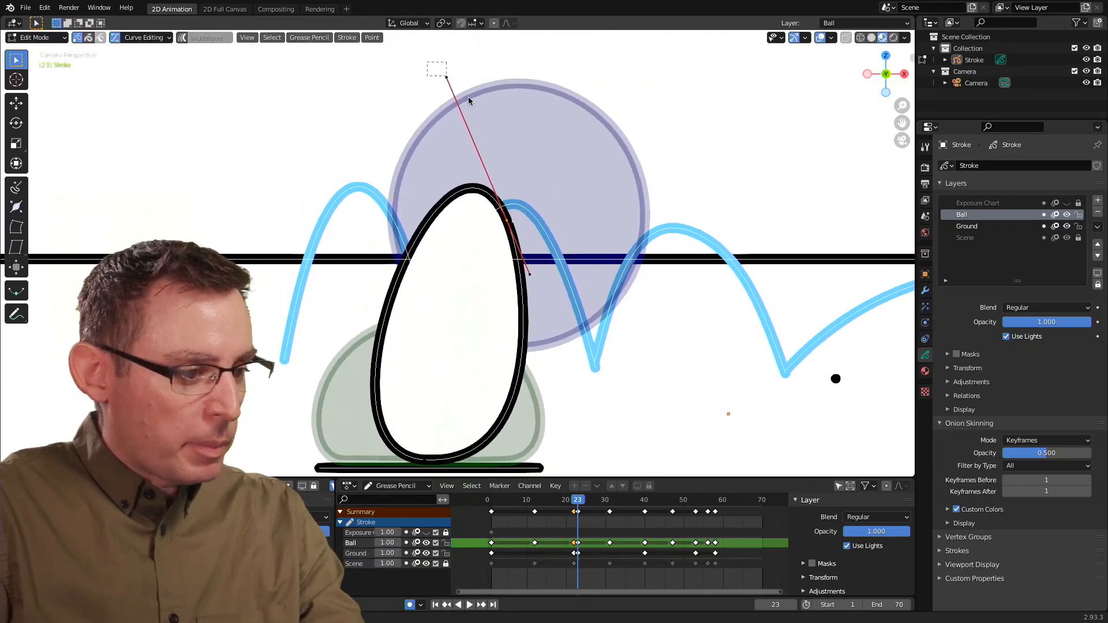
{"action": "key", "text": "g"}
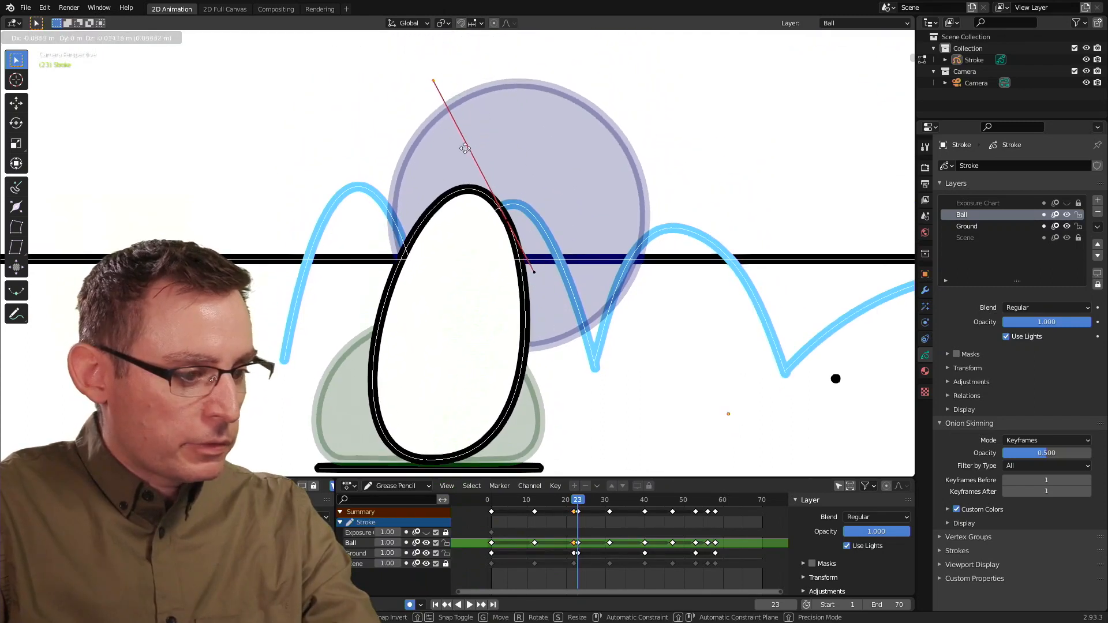
{"action": "left_click", "coordinate": [448, 240]}
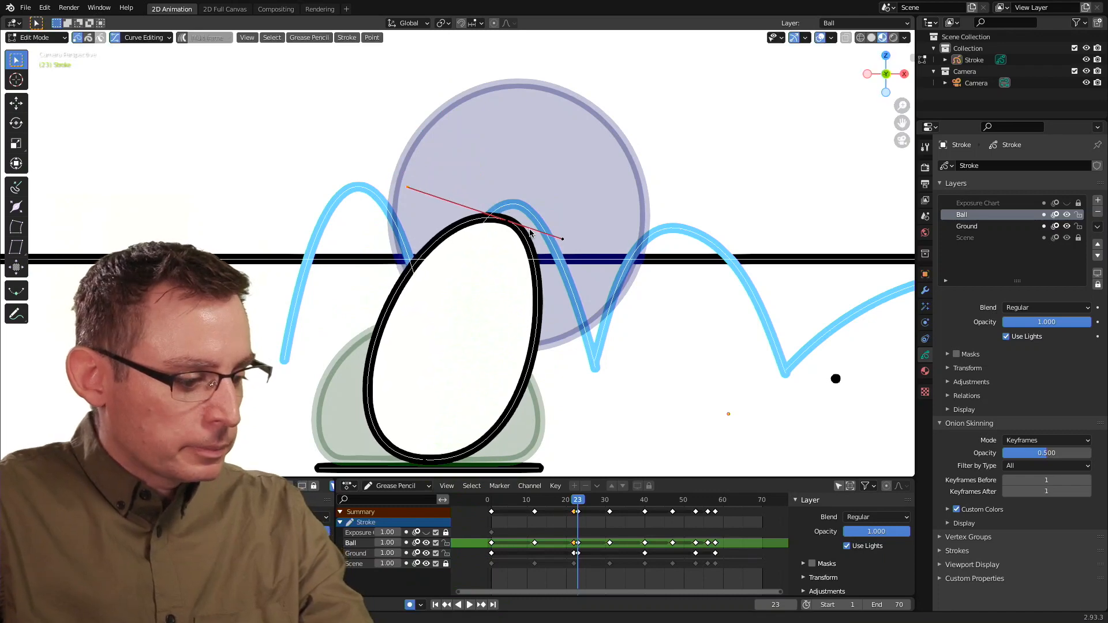
{"action": "key", "text": "g"}
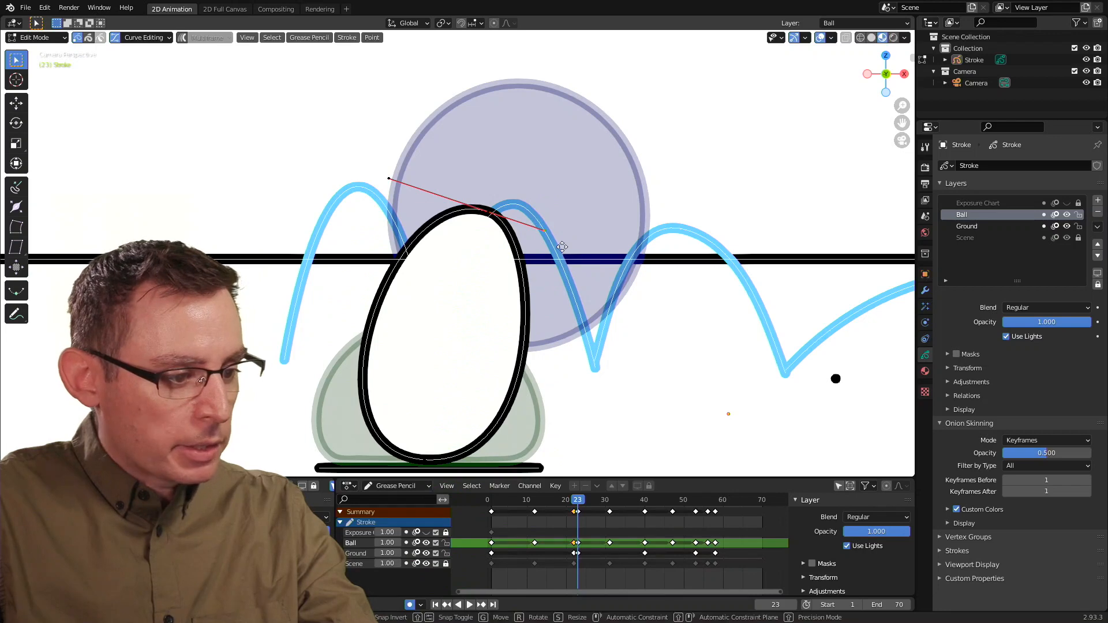
{"action": "left_click", "coordinate": [591, 256]}
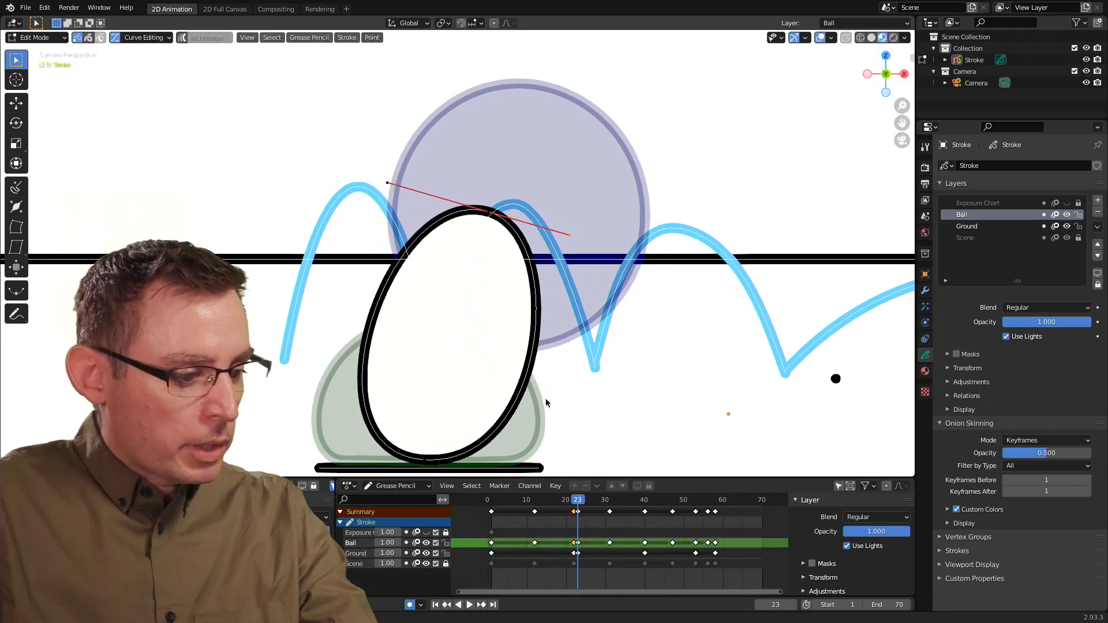
Step: Flatten the ball's bottom control point by raising its right handle slightly and lowering its left handle
{"action": "middle_click_drag", "start_coordinate": [582, 381], "coordinate": [619, 293], "text": "shift"}
{"action": "left_click_drag", "start_coordinate": [428, 364], "coordinate": [523, 397]}
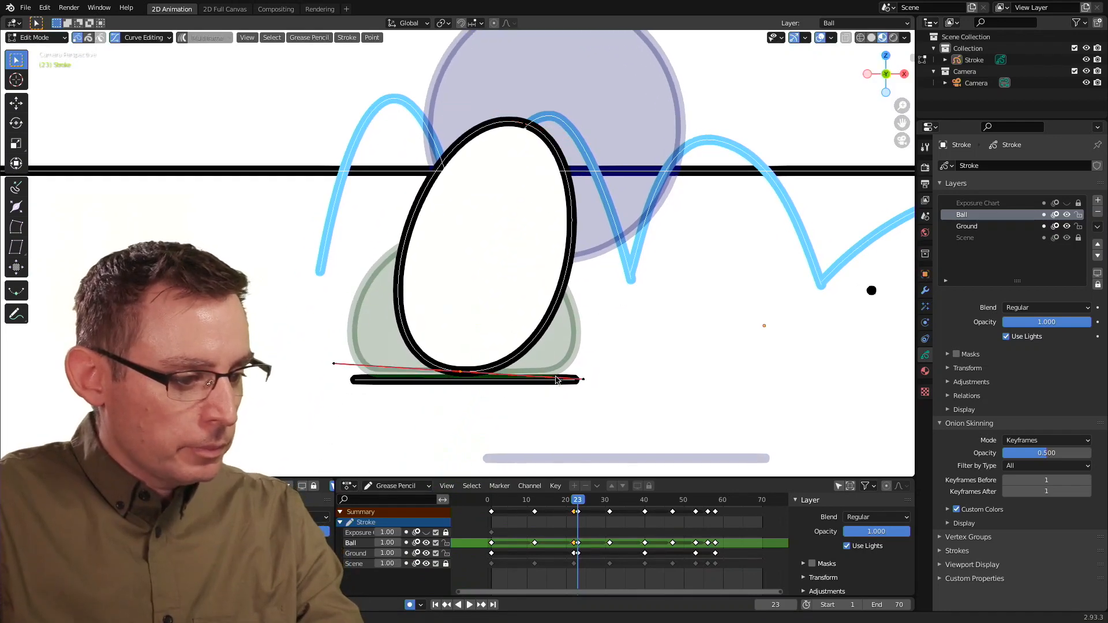
{"action": "key", "text": "g"}
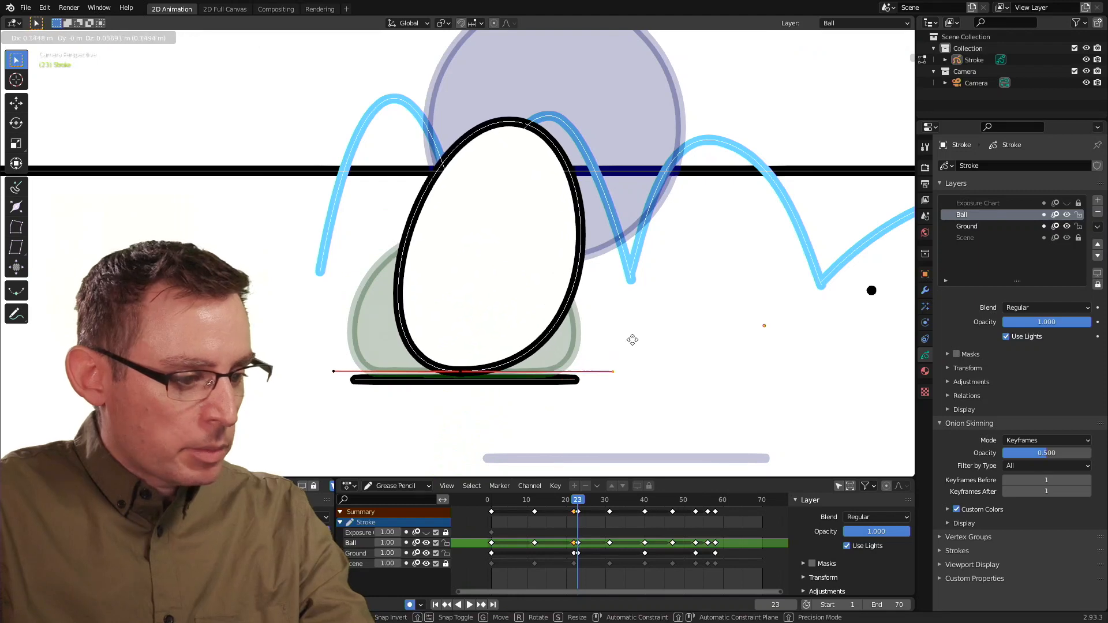
{"action": "left_click", "coordinate": [586, 346]}
{"action": "left_click_drag", "start_coordinate": [311, 352], "coordinate": [365, 389]}
{"action": "key", "text": "g"}
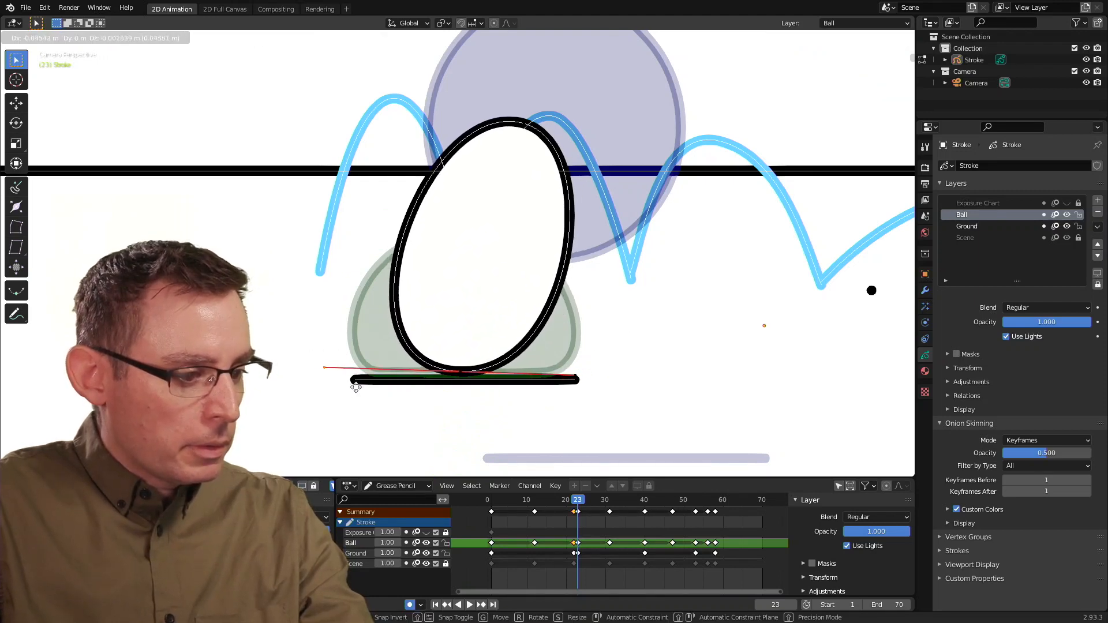
{"action": "left_click", "coordinate": [365, 389]}
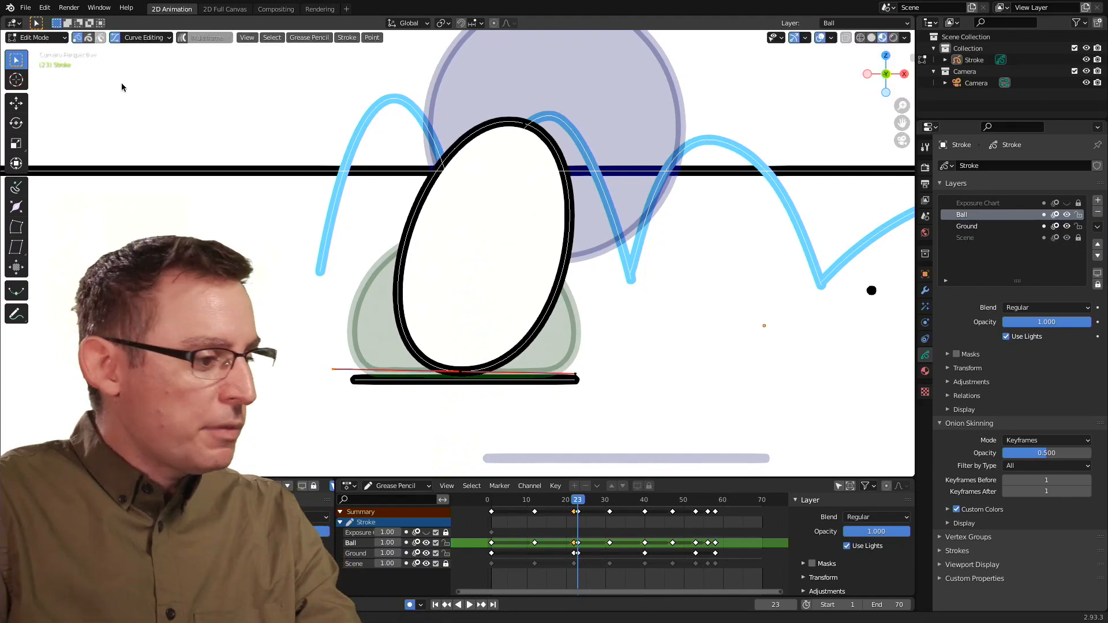
Step: Move the whole ball stroke about 0.11 m up off the ground line and about 0.06 m right
{"action": "left_click", "coordinate": [88, 37]}
{"action": "key", "text": "g"}
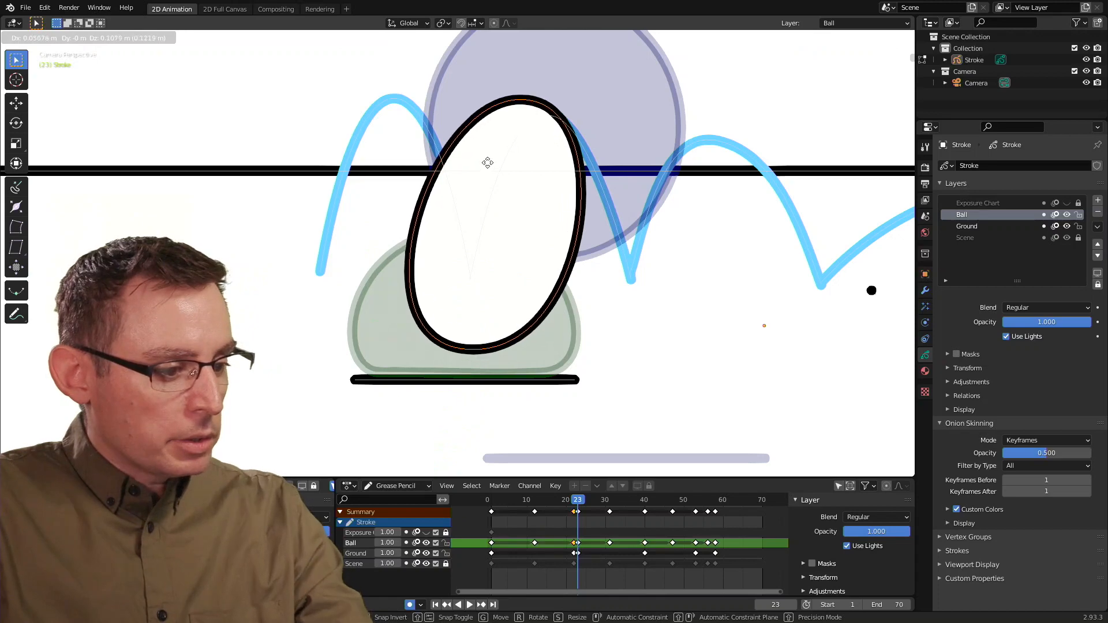
{"action": "left_click", "coordinate": [489, 161]}
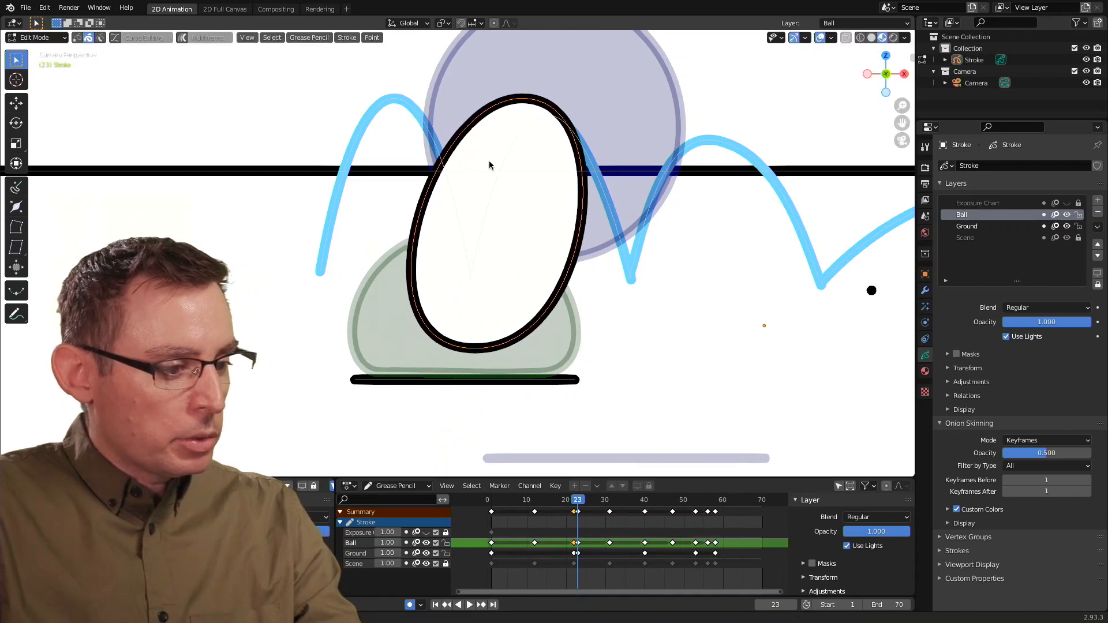
Step: Play and scrub the animation around frame 22 to check the ball's motion into and out of the squash
{"action": "scroll", "coordinate": [508, 254], "scroll_direction": "down", "scroll_amount": 3}
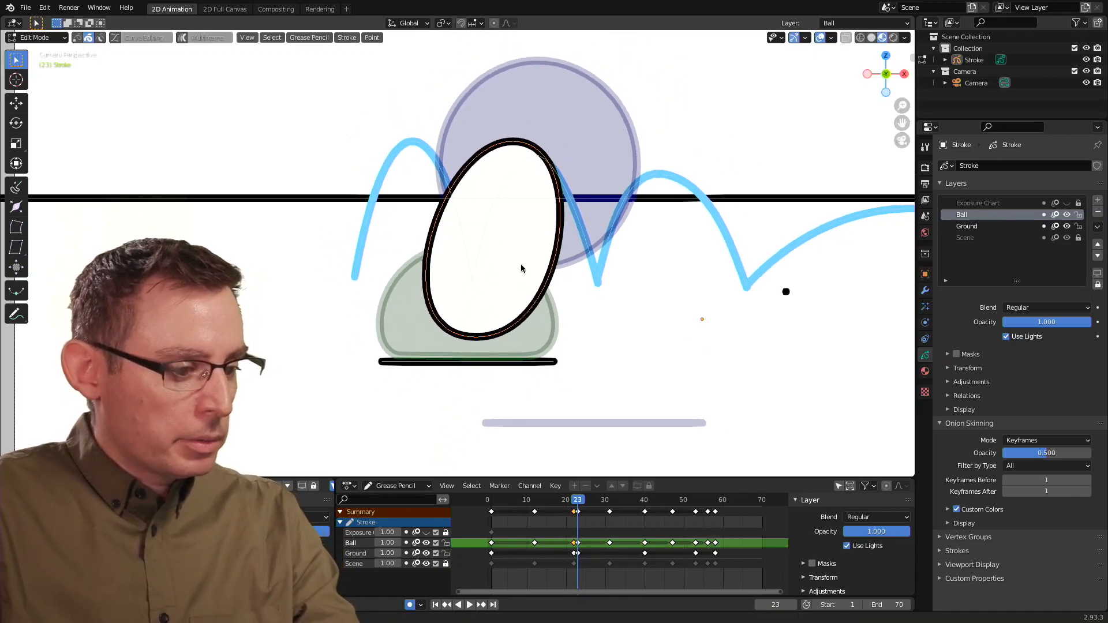
{"action": "key", "text": "space"}
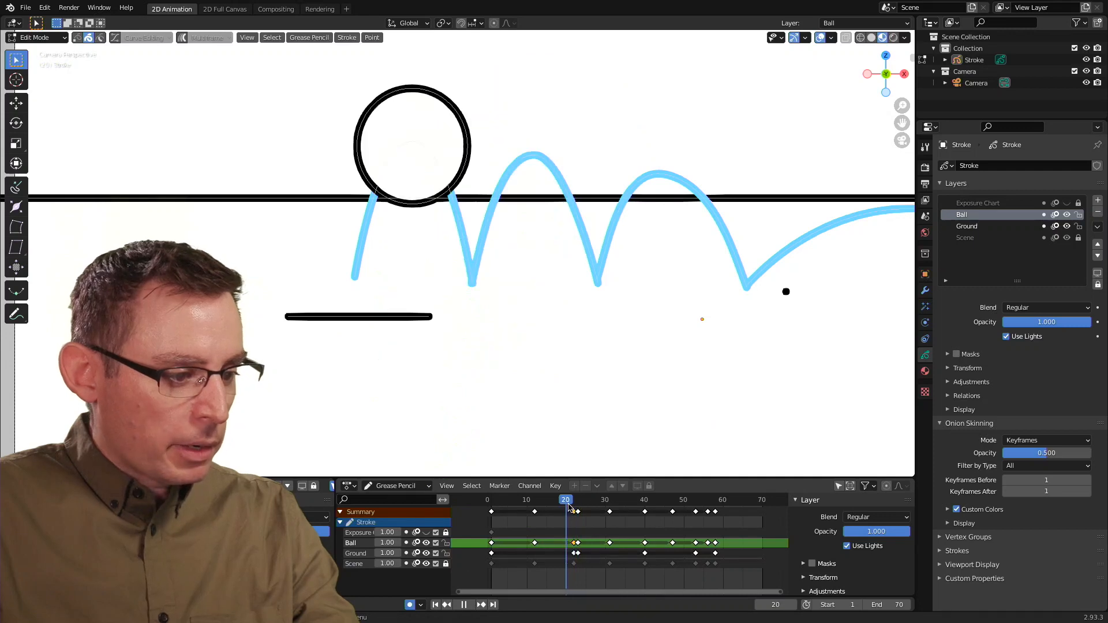
{"action": "mouse_move", "coordinate": [589, 508]}
{"action": "left_mouse_down"}
{"action": "mouse_move", "coordinate": [558, 511]}
{"action": "mouse_move", "coordinate": [639, 530]}
{"action": "mouse_move", "coordinate": [559, 525]}
{"action": "mouse_move", "coordinate": [628, 536]}
{"action": "mouse_move", "coordinate": [555, 532]}
{"action": "mouse_move", "coordinate": [593, 540]}
{"action": "mouse_move", "coordinate": [573, 537]}
{"action": "left_mouse_up"}
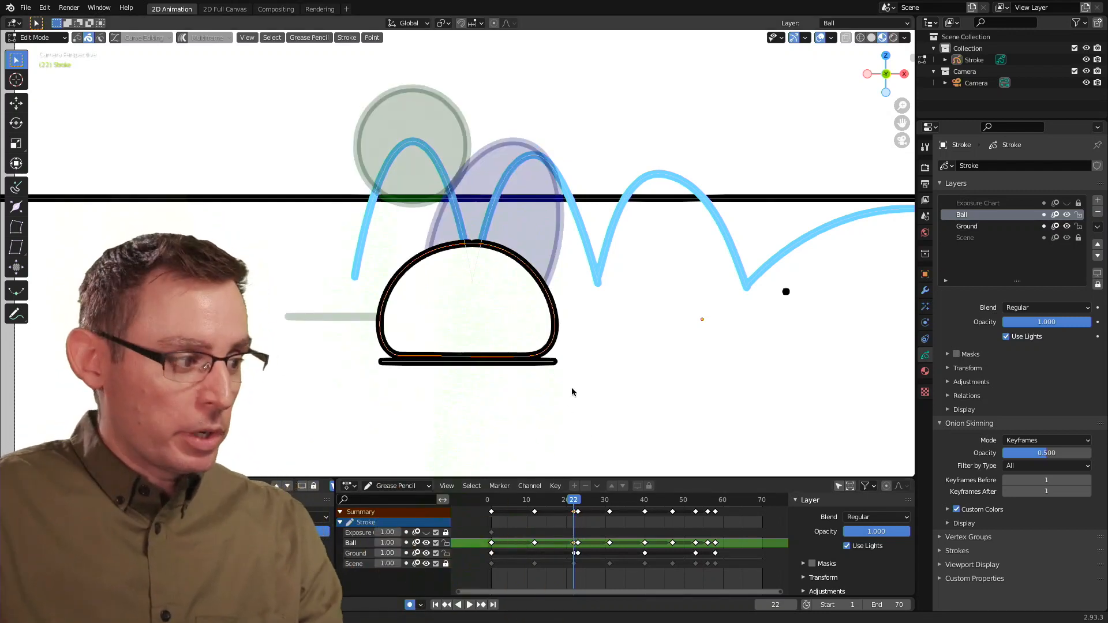
{"action": "key", "text": "space"}
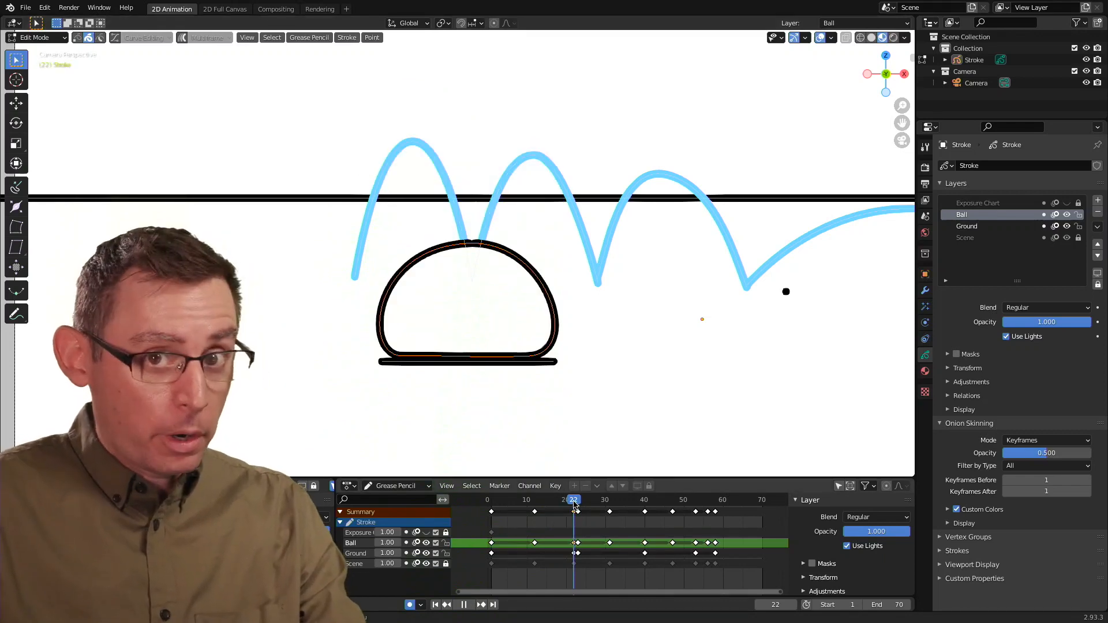
{"action": "key", "text": "Escape"}
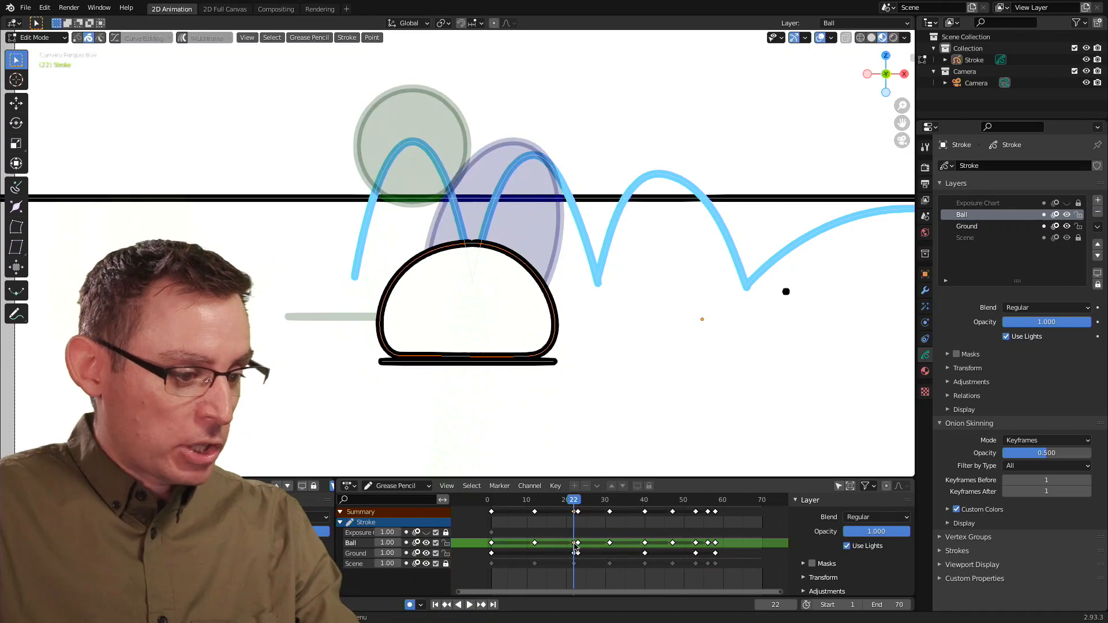
{"action": "key", "text": "space"}
{"action": "key", "text": "Escape"}
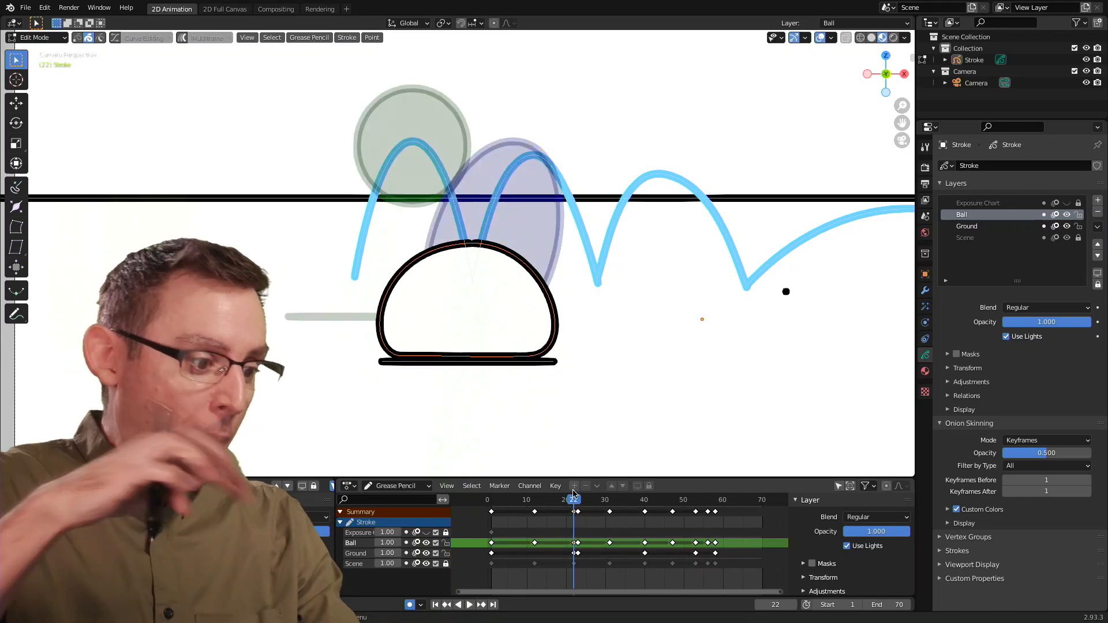
Step: Copy the squashed ball pose onto a new Ball layer keyframe at frame 21 and enable curve editing on it
{"action": "key", "text": "Left"}
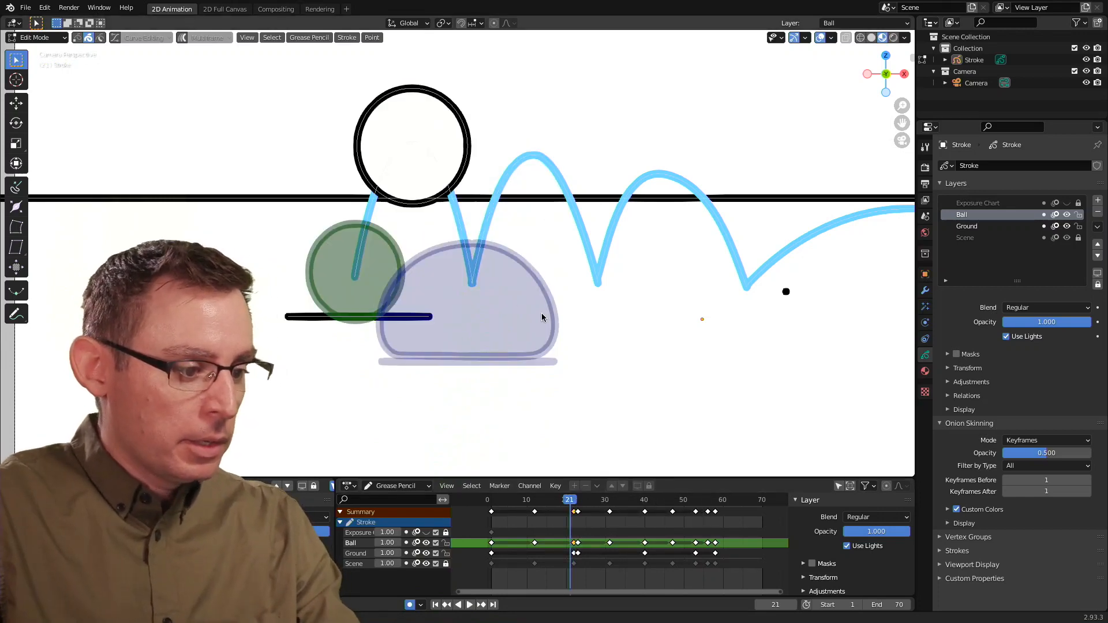
{"action": "scroll", "coordinate": [583, 288], "scroll_direction": "up", "scroll_amount": 5}
{"action": "scroll", "coordinate": [586, 301], "scroll_direction": "down", "scroll_amount": 1}
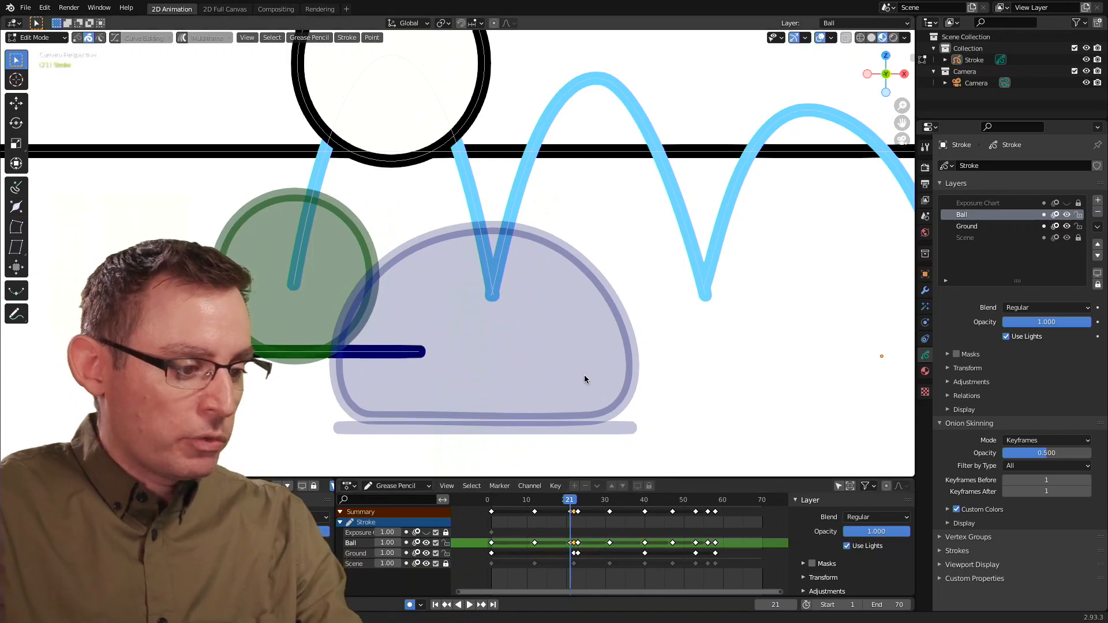
{"action": "key", "text": "space"}
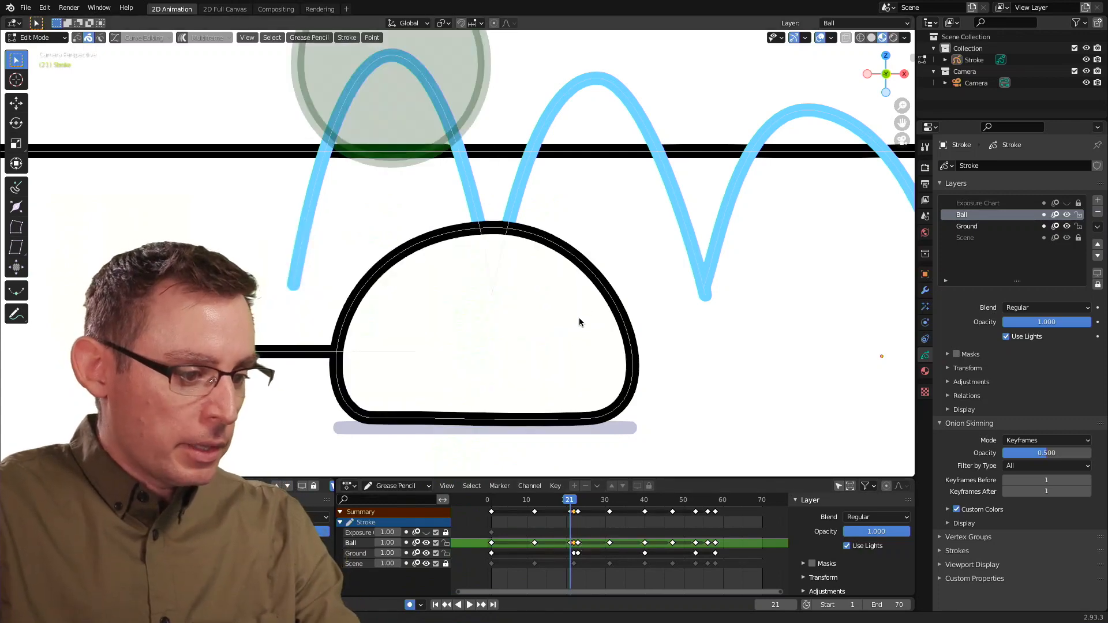
{"action": "left_click", "coordinate": [570, 501]}
{"action": "key", "text": "space"}
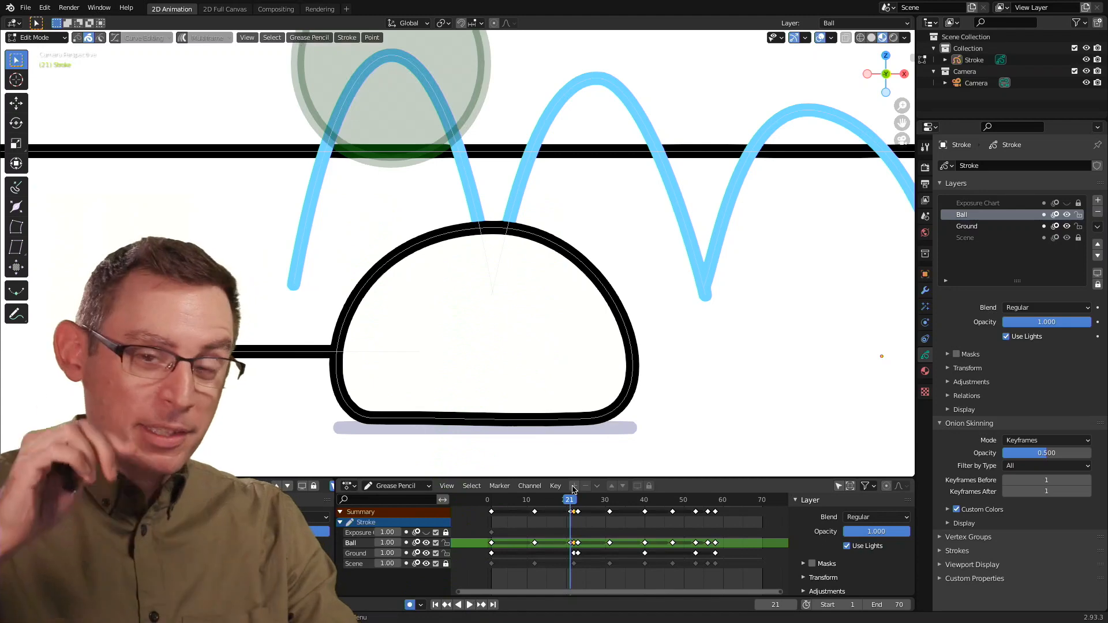
{"action": "scroll", "coordinate": [542, 319], "scroll_direction": "down", "scroll_amount": 1}
{"action": "middle_click_drag", "start_coordinate": [547, 316], "coordinate": [555, 321], "text": "shift"}
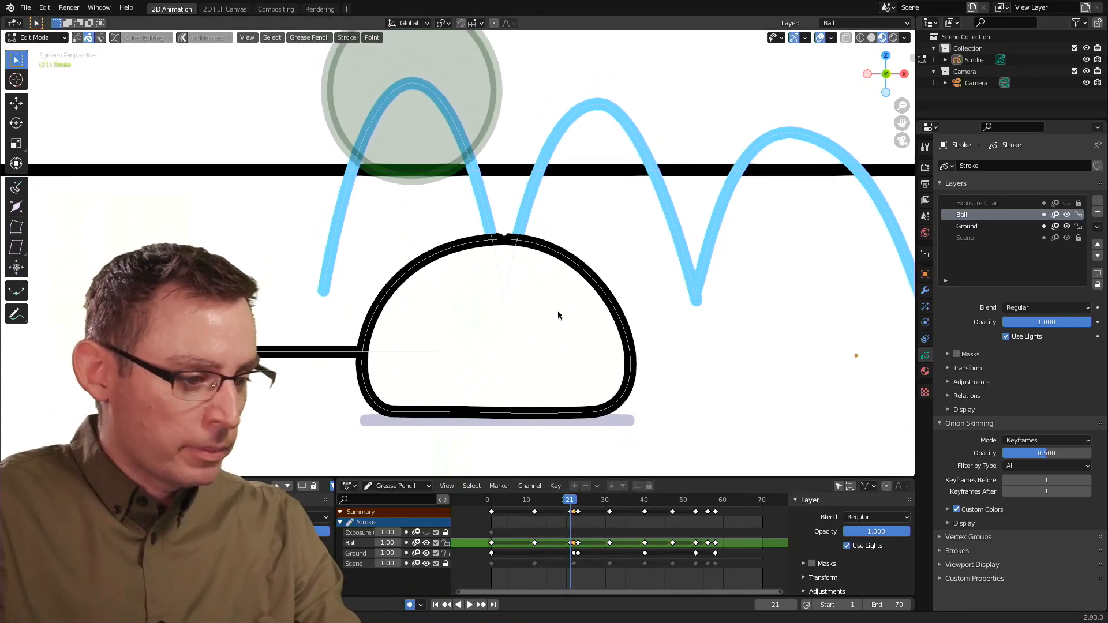
{"action": "left_click", "coordinate": [115, 38]}
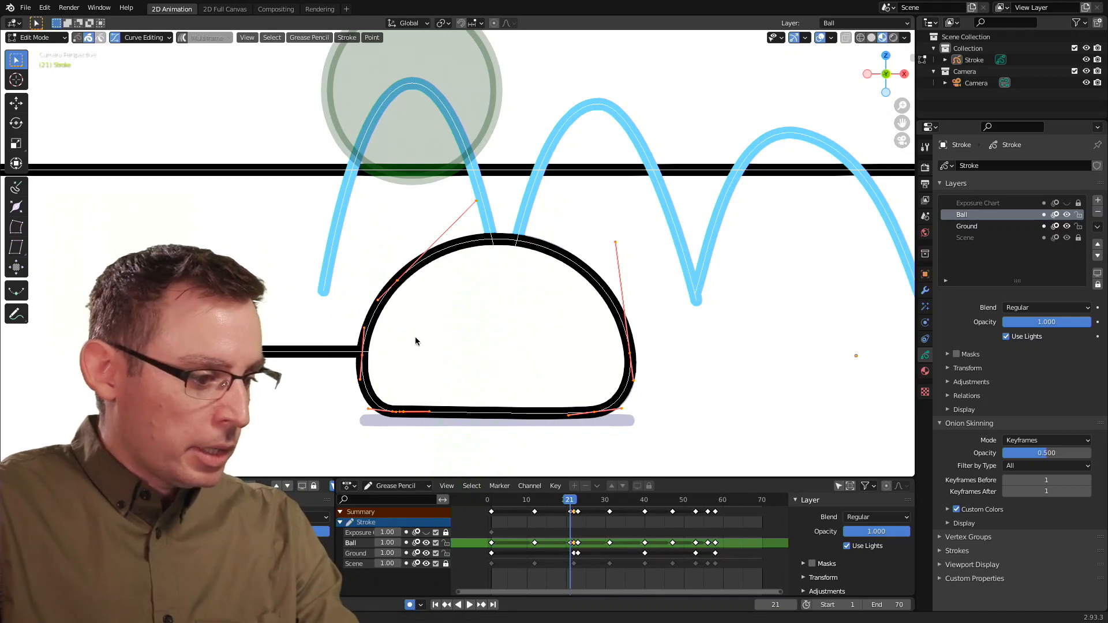
{"action": "right_click", "coordinate": [374, 368]}
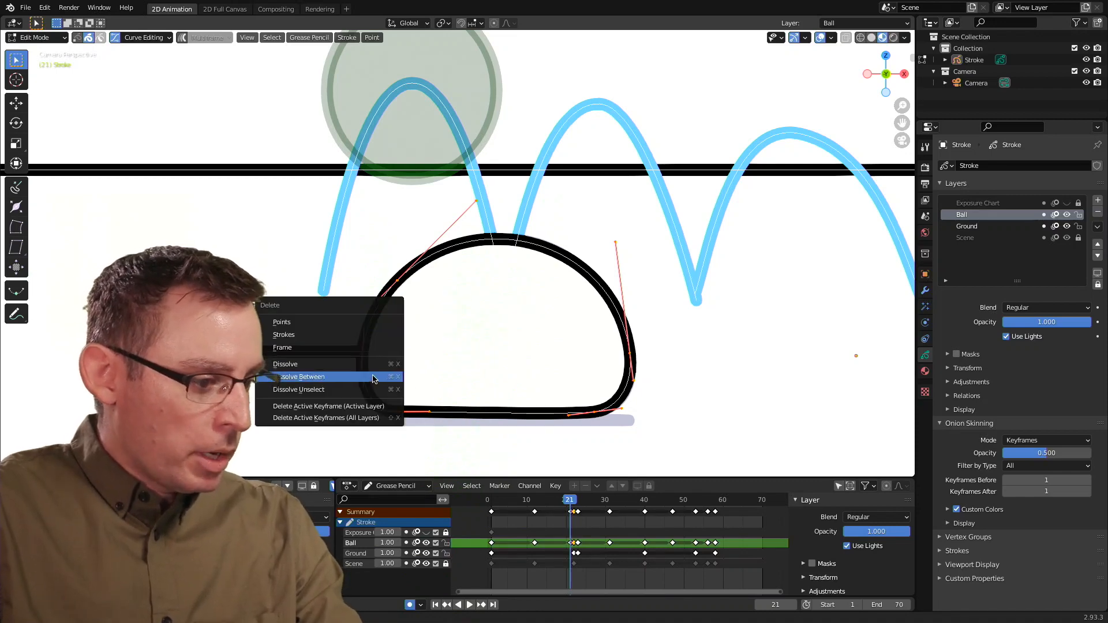
{"action": "left_click", "coordinate": [385, 351]}
{"action": "key", "text": "ctrl+z"}
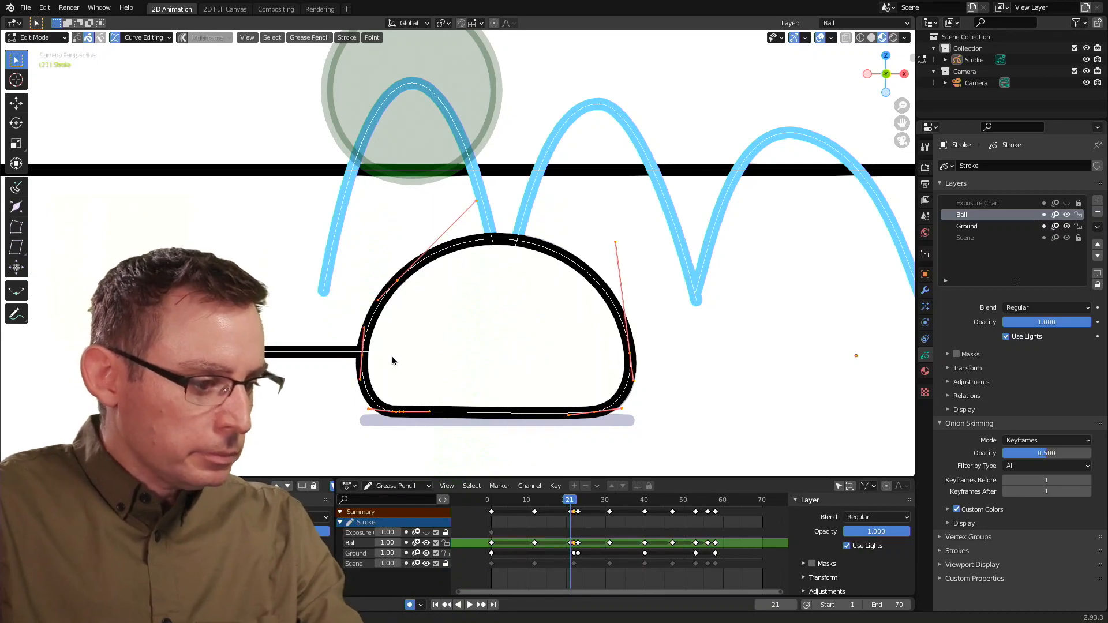
Step: Move the whole frame 21 ball stroke to the right and slightly up from the squashed pose
{"action": "key", "text": "g"}
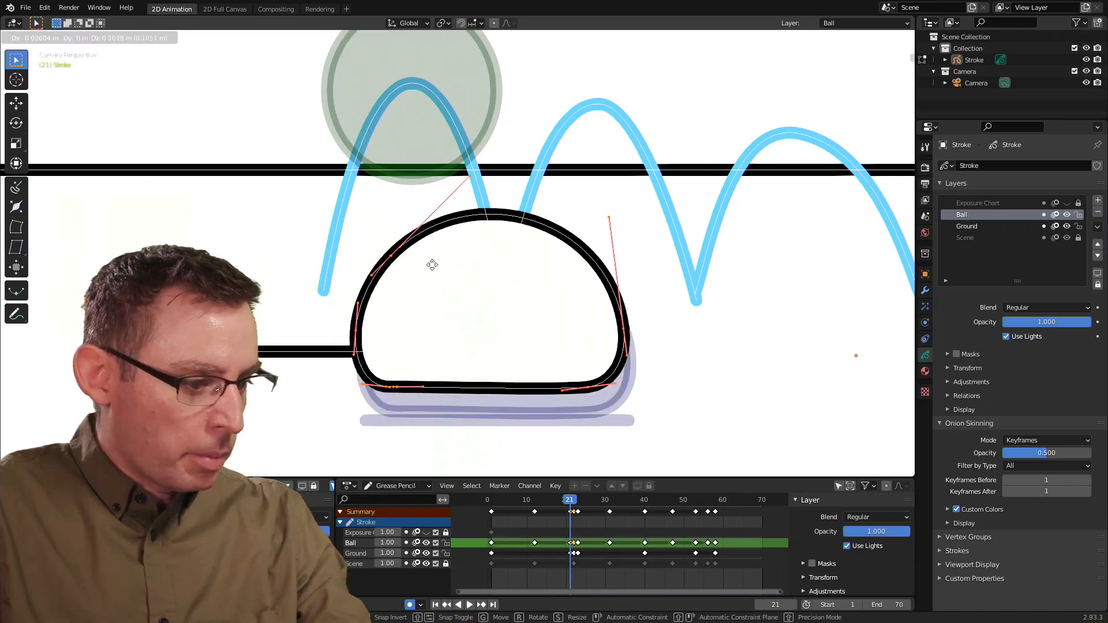
{"action": "left_click", "coordinate": [470, 292]}
{"action": "left_click", "coordinate": [619, 233]}
{"action": "left_click", "coordinate": [616, 261]}
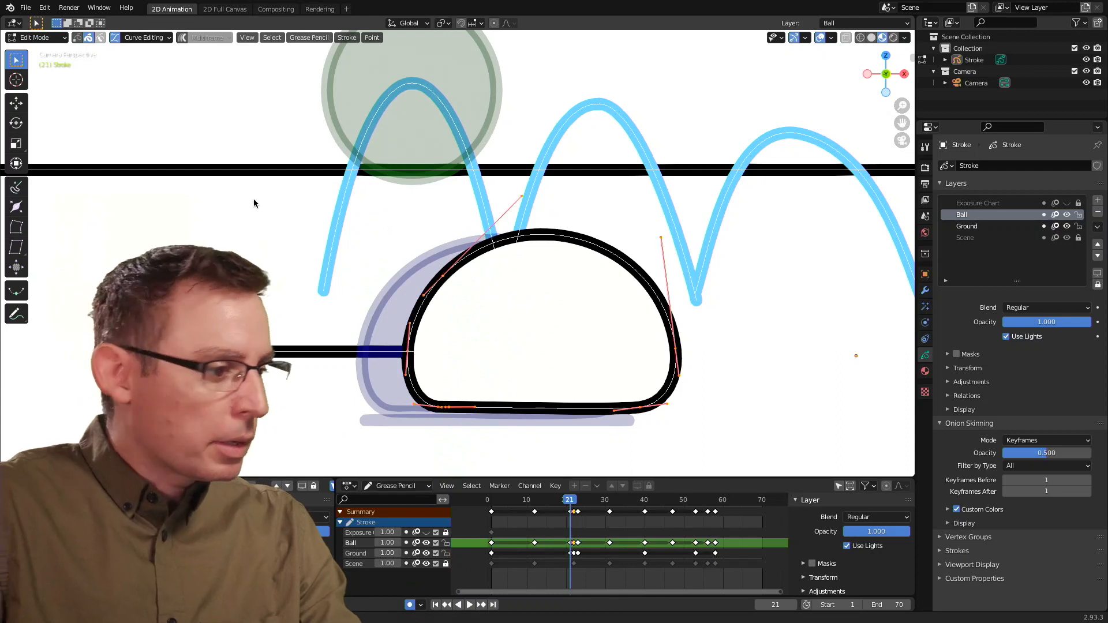
Step: Switch to point selection and move the ball outline's upper-left control point up and to the right
{"action": "left_click", "coordinate": [78, 38]}
{"action": "left_click_drag", "start_coordinate": [482, 306], "coordinate": [494, 299]}
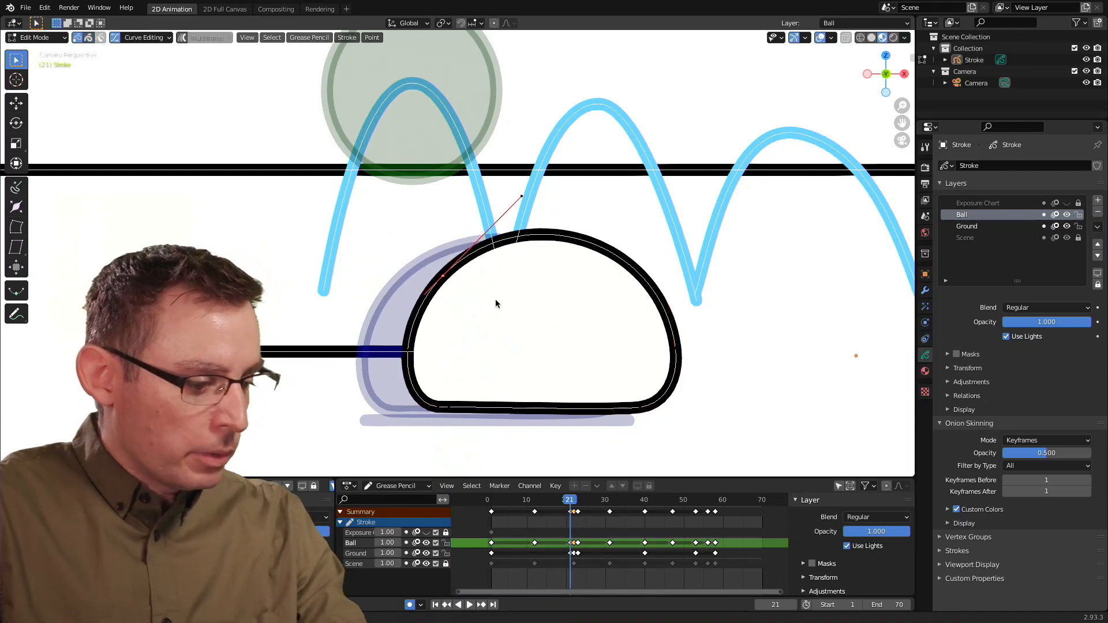
{"action": "key", "text": "g"}
{"action": "left_click", "coordinate": [528, 236]}
Step: Dissolve the control points on the left and right sides of the ball outline
{"action": "left_click", "coordinate": [423, 354]}
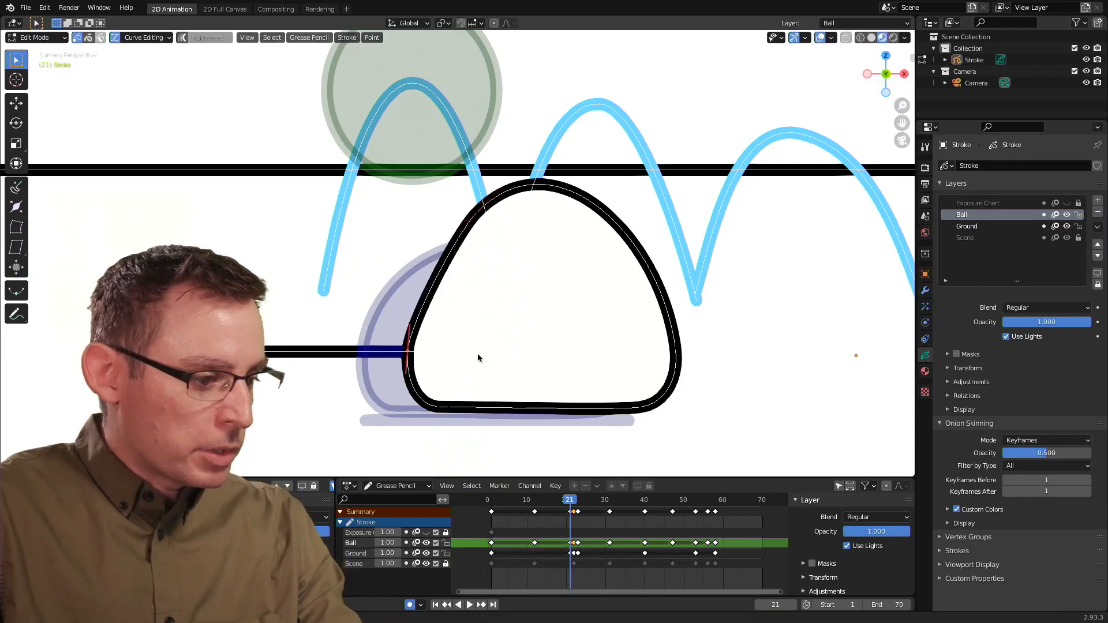
{"action": "key", "text": "x"}
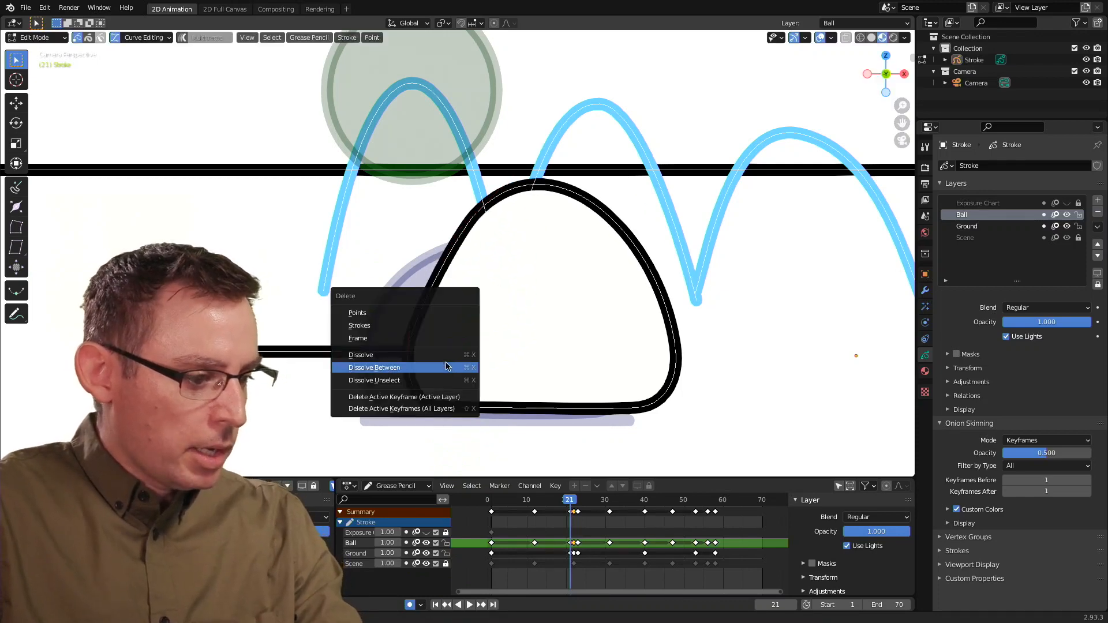
{"action": "left_click", "coordinate": [445, 361]}
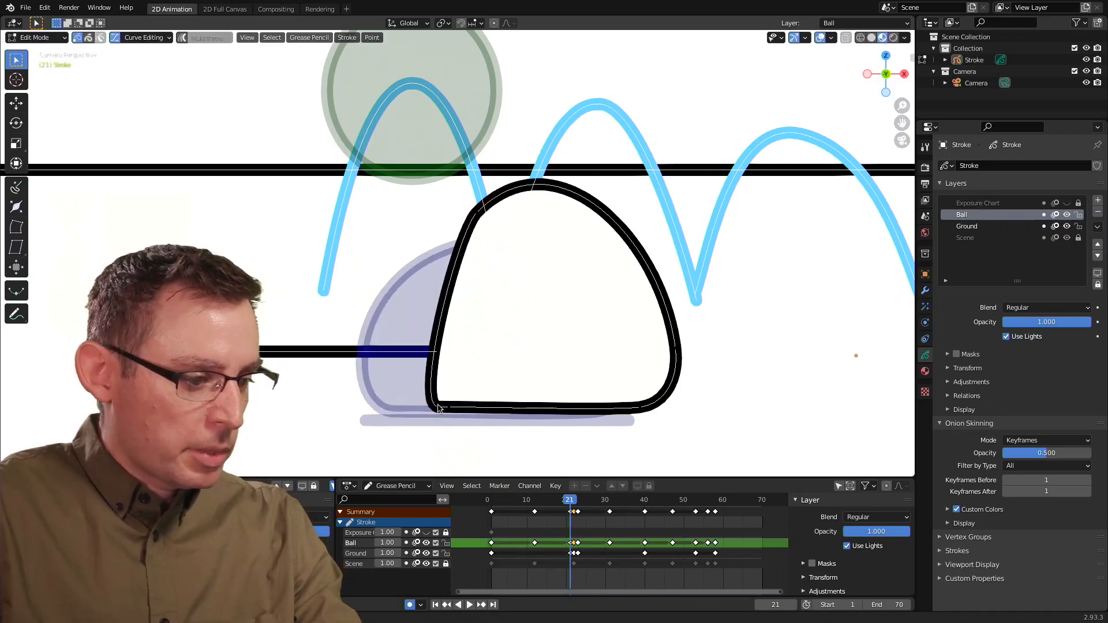
{"action": "left_click", "coordinate": [439, 408]}
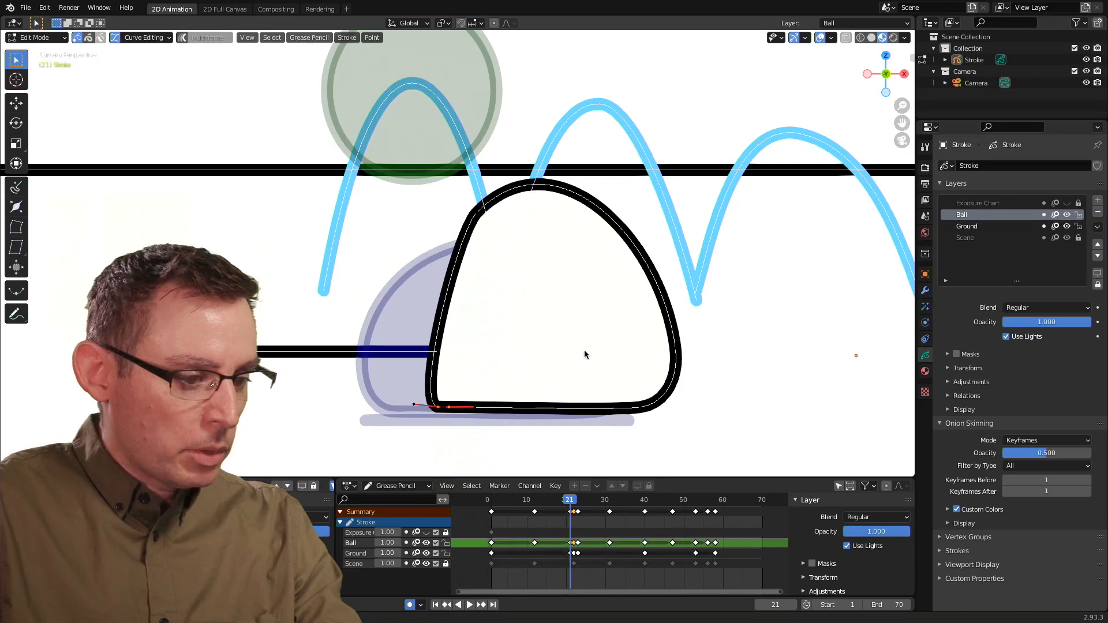
{"action": "key", "text": "x"}
{"action": "left_click", "coordinate": [702, 367]}
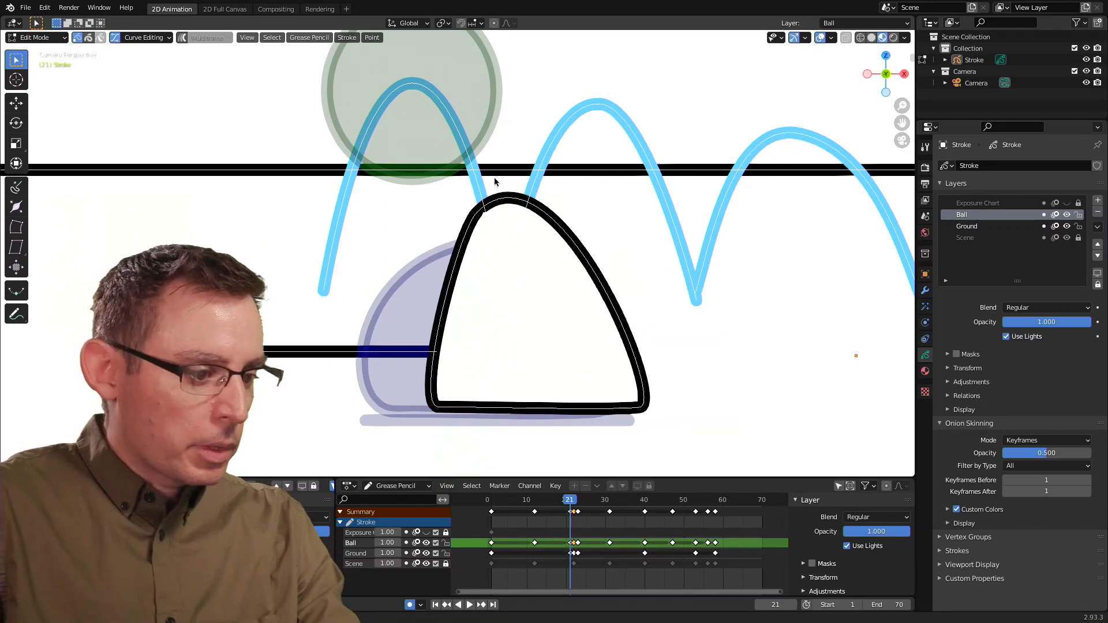
Step: Dissolve the extra control point at the ball outline's lower-left corner
{"action": "left_click", "coordinate": [480, 210]}
{"action": "left_click", "coordinate": [447, 407]}
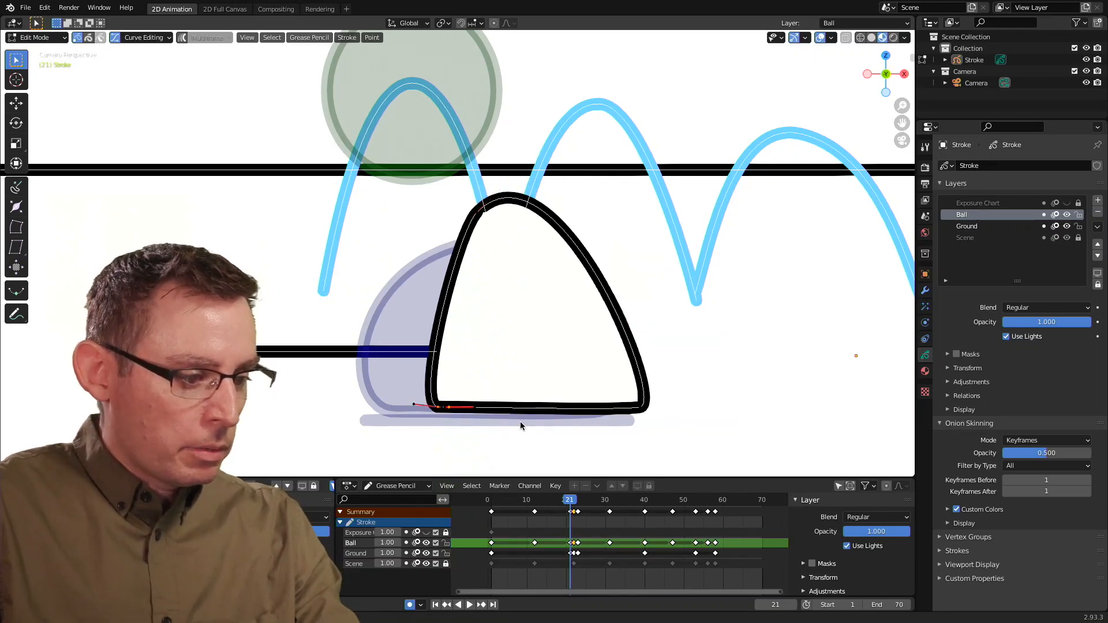
{"action": "key", "text": "ctrl+KP_Add"}
{"action": "scroll", "coordinate": [578, 408], "scroll_direction": "up", "scroll_amount": 4}
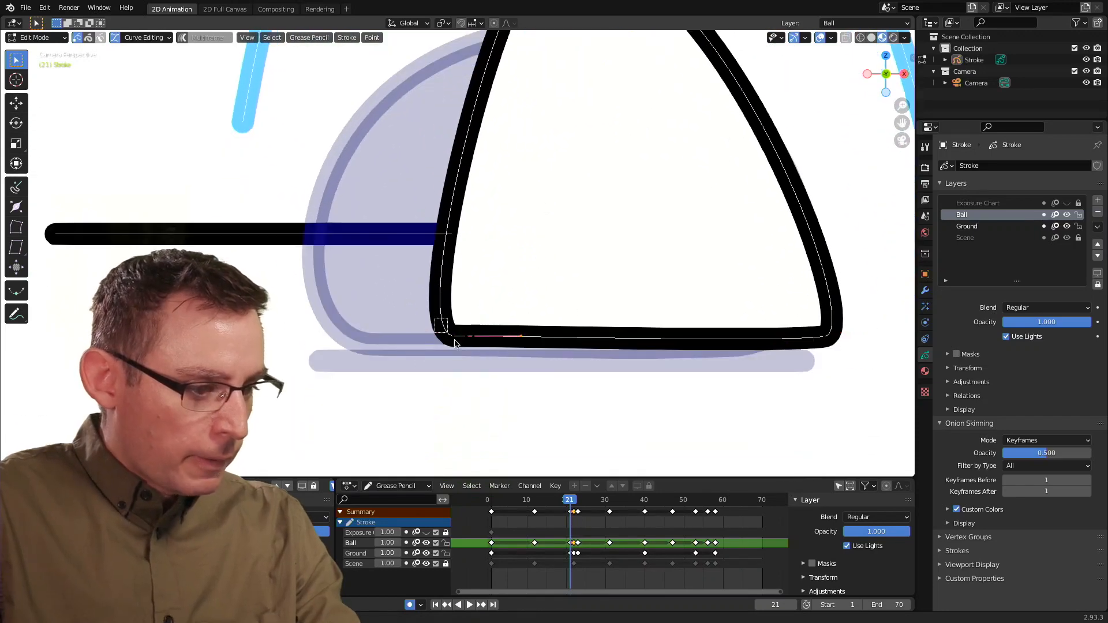
{"action": "key", "text": "x"}
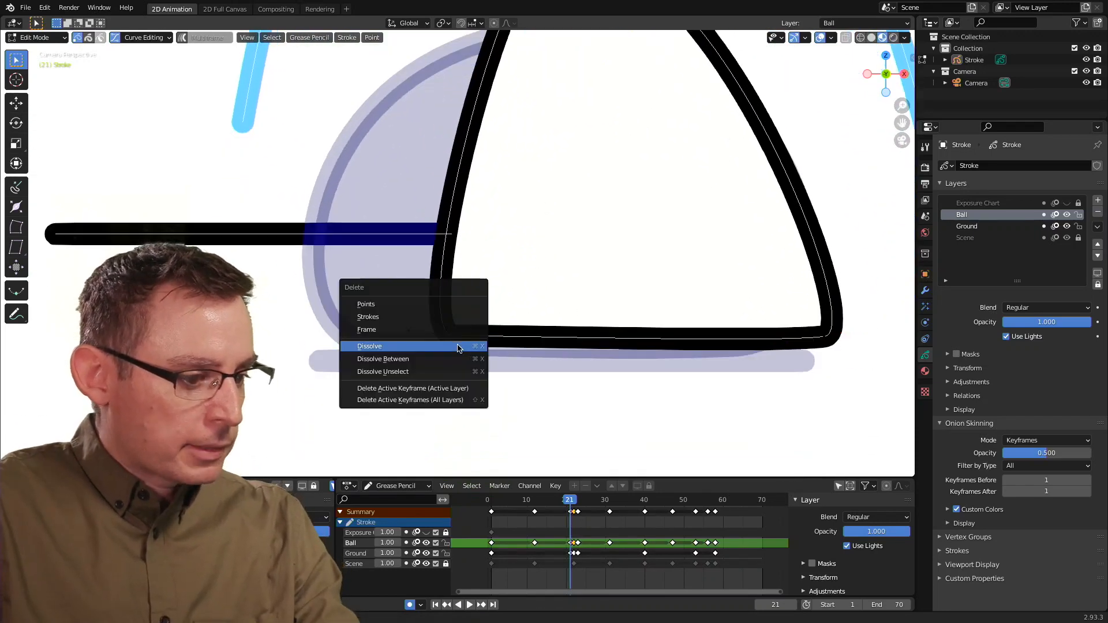
{"action": "left_click", "coordinate": [458, 347]}
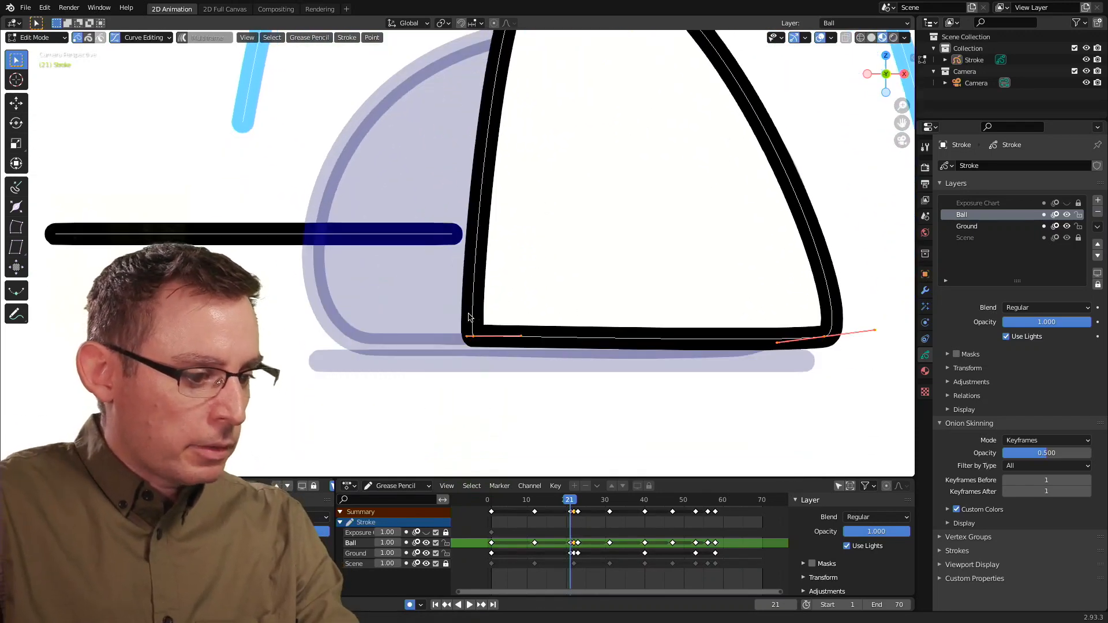
Step: Pull the lower-left control point's left handle outward to round that corner of the ball
{"action": "scroll", "coordinate": [504, 367], "scroll_direction": "down", "scroll_amount": 3}
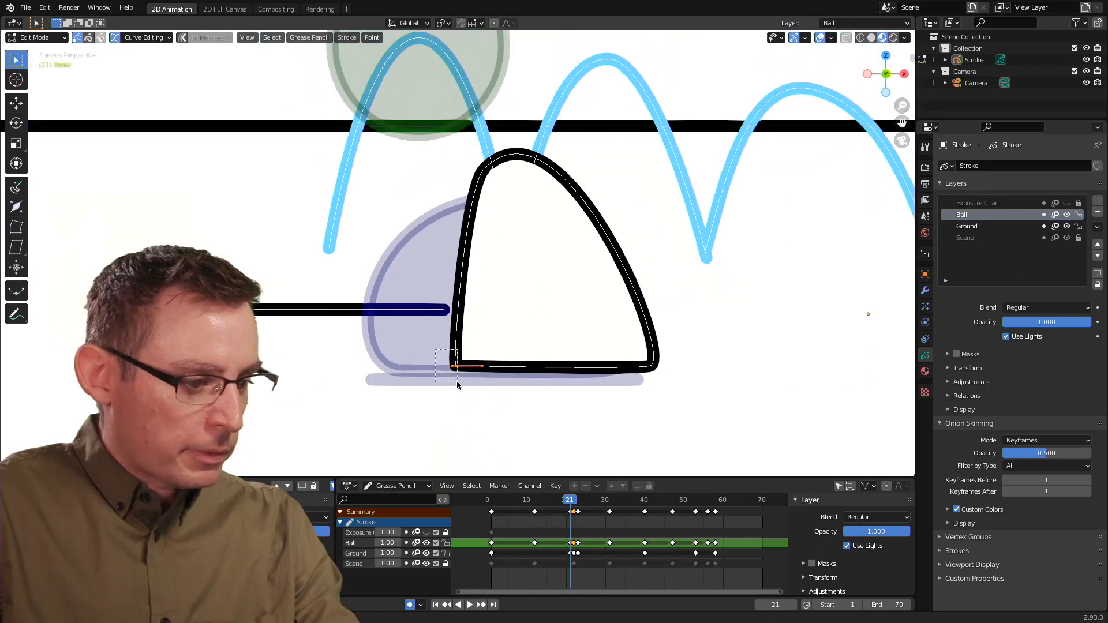
{"action": "left_click_drag", "start_coordinate": [456, 381], "coordinate": [452, 382]}
{"action": "key", "text": "g"}
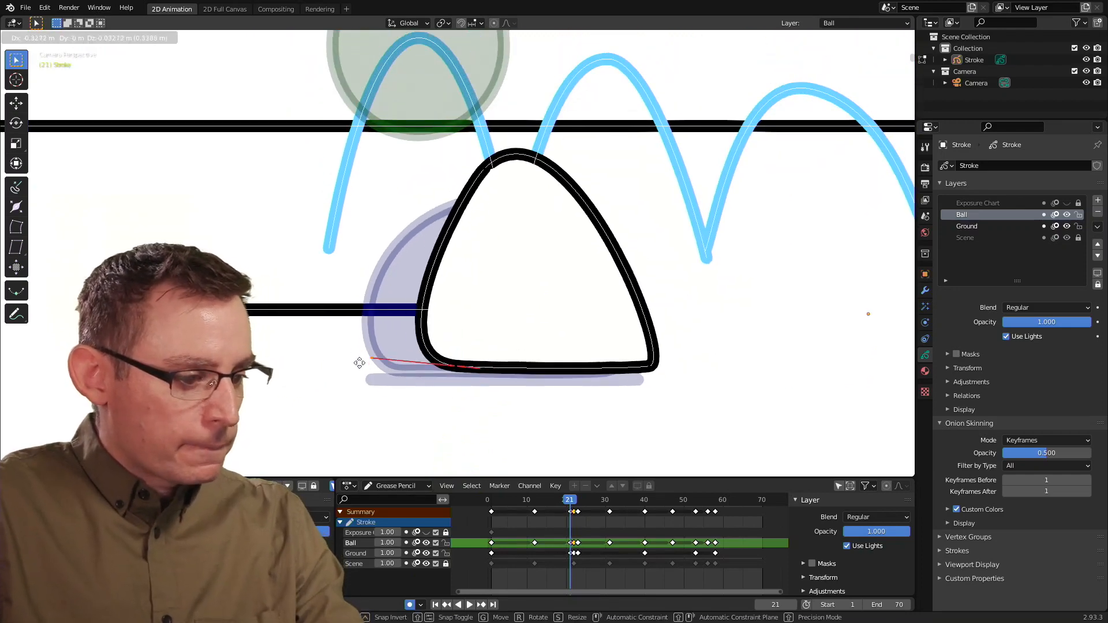
{"action": "left_click", "coordinate": [338, 365]}
Step: Dissolve the extra control point at the ball outline's lower-right corner
{"action": "left_click", "coordinate": [535, 283]}
{"action": "middle_click_drag", "start_coordinate": [544, 286], "coordinate": [571, 334], "text": "shift"}
{"action": "left_click_drag", "start_coordinate": [516, 166], "coordinate": [539, 202]}
{"action": "middle_click_drag", "start_coordinate": [502, 292], "coordinate": [487, 249], "text": "ctrl"}
{"action": "left_click_drag", "start_coordinate": [583, 295], "coordinate": [635, 354]}
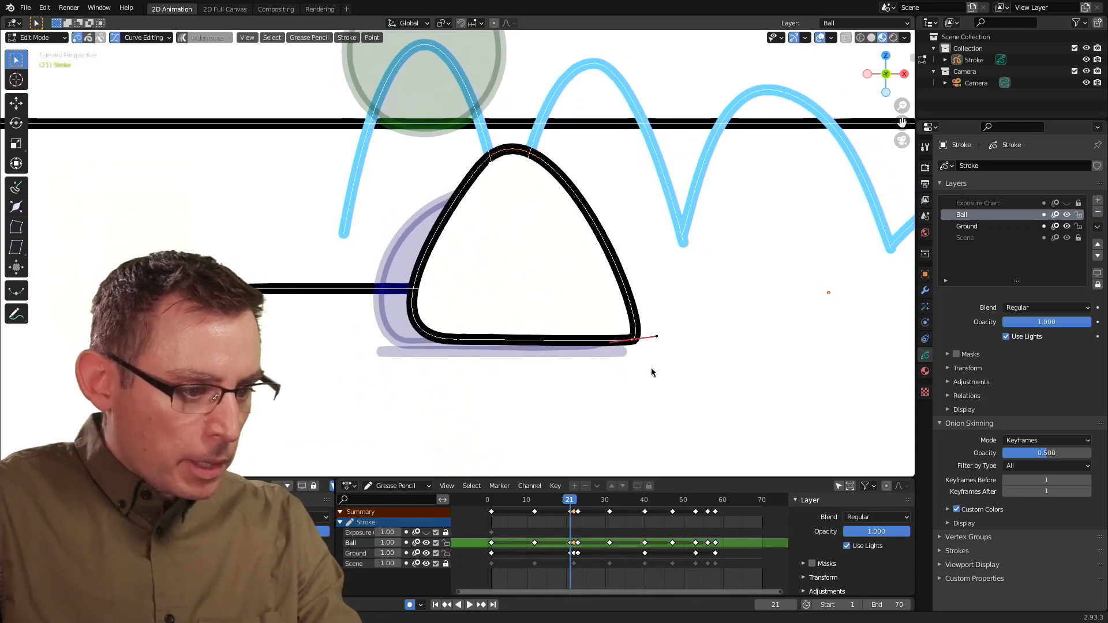
{"action": "key", "text": "x"}
{"action": "left_click", "coordinate": [626, 345]}
{"action": "key", "text": "a"}
Step: Reposition the top control point's left and right handles to round the upper part of the ball outline
{"action": "left_click_drag", "start_coordinate": [463, 106], "coordinate": [486, 184]}
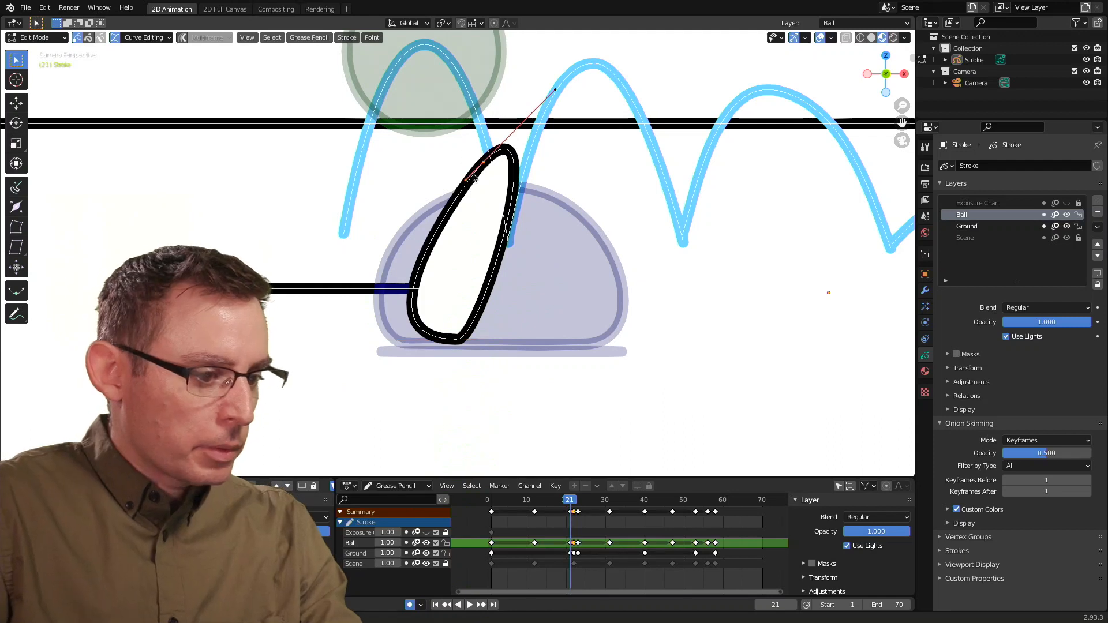
{"action": "key", "text": "g"}
{"action": "left_click", "coordinate": [522, 109]}
{"action": "left_click_drag", "start_coordinate": [547, 64], "coordinate": [598, 118]}
{"action": "key", "text": "g"}
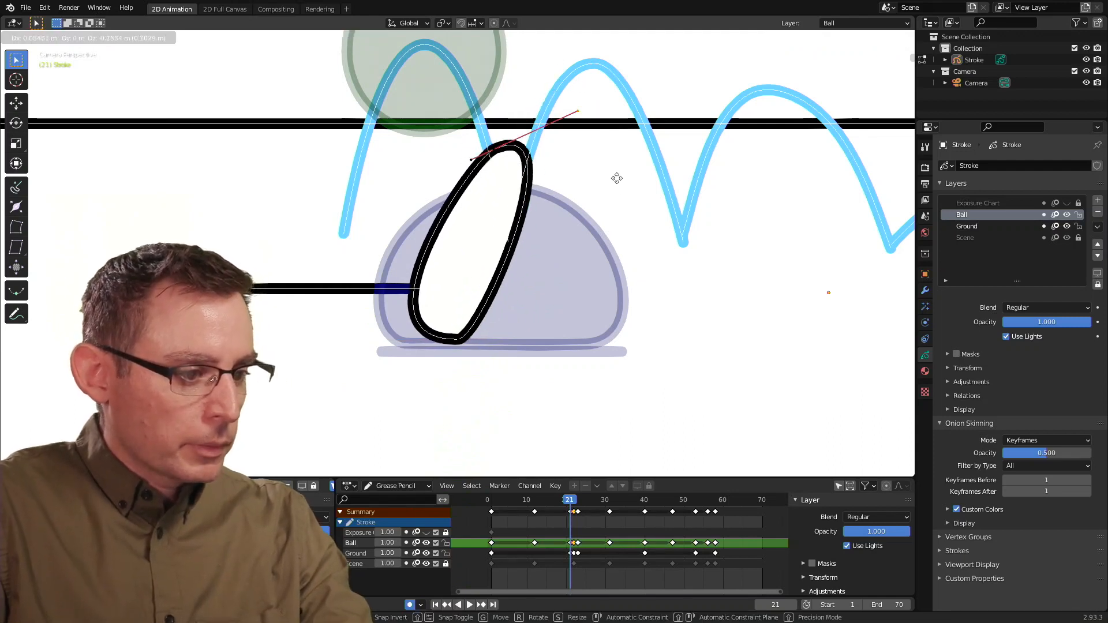
{"action": "left_click", "coordinate": [617, 208]}
{"action": "left_click_drag", "start_coordinate": [446, 126], "coordinate": [479, 161]}
{"action": "key", "text": "g"}
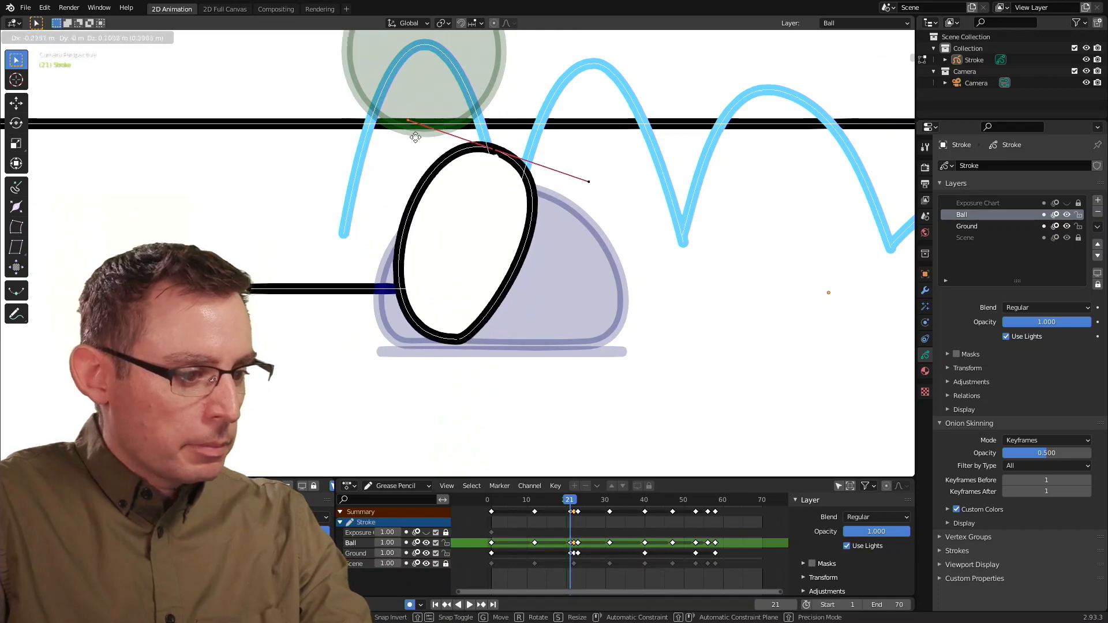
{"action": "left_click", "coordinate": [415, 136]}
Step: Pull the bottom control point's right handle horizontally outward to round the underside of the ball
{"action": "left_click_drag", "start_coordinate": [439, 326], "coordinate": [487, 369]}
{"action": "key", "text": "g"}
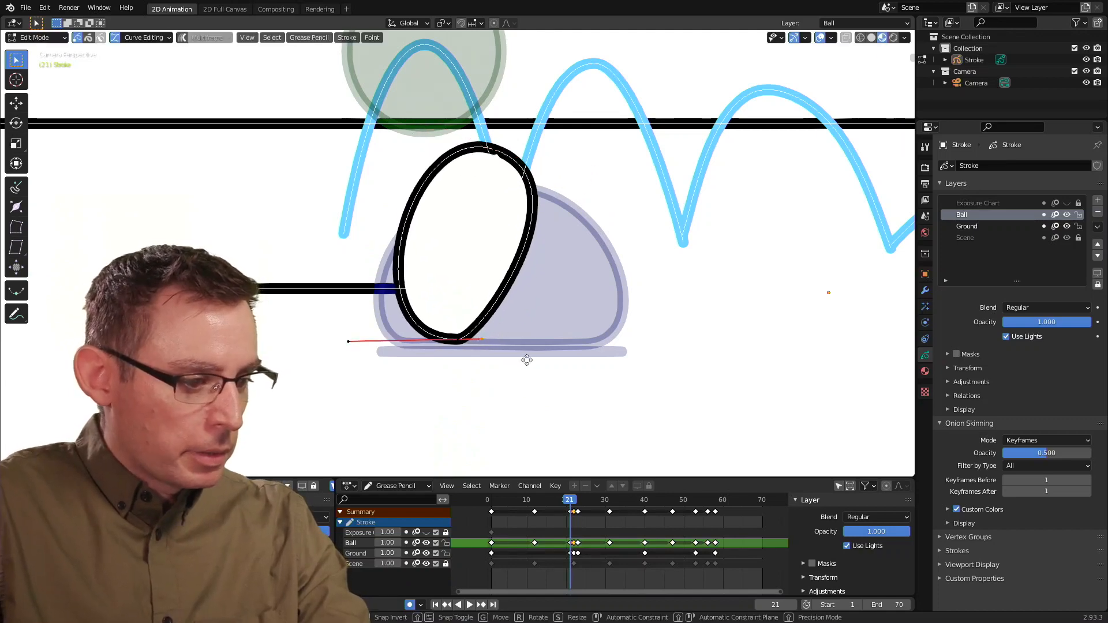
{"action": "left_click", "coordinate": [591, 359]}
Step: Move the bottom control point up and to the right and the top one up and to the left to stretch the ball diagonally
{"action": "left_click_drag", "start_coordinate": [435, 322], "coordinate": [460, 352]}
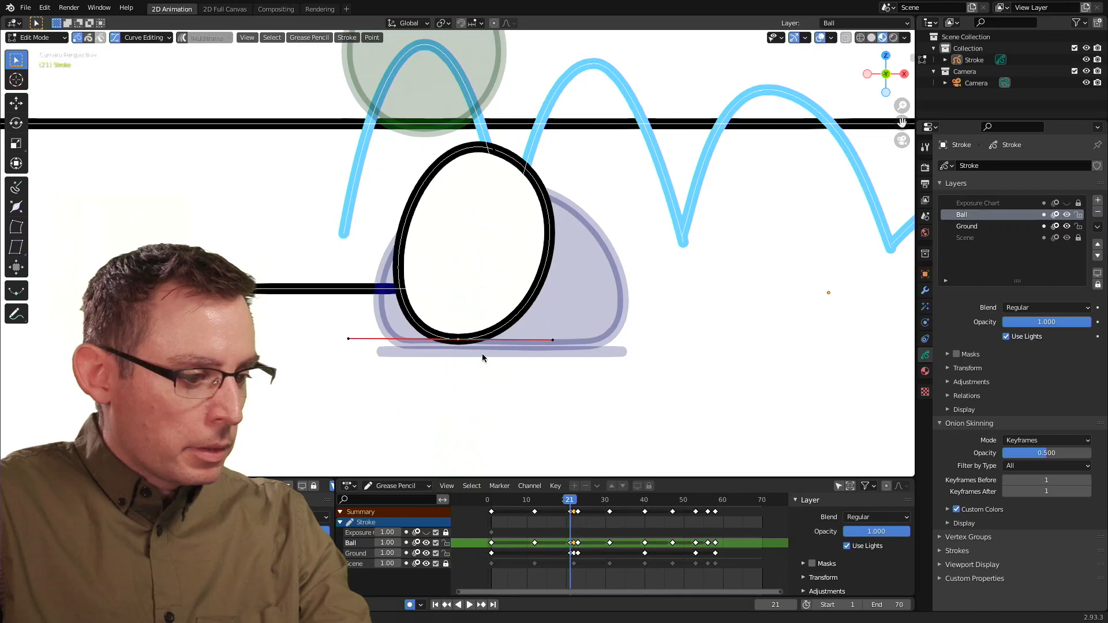
{"action": "key", "text": "g"}
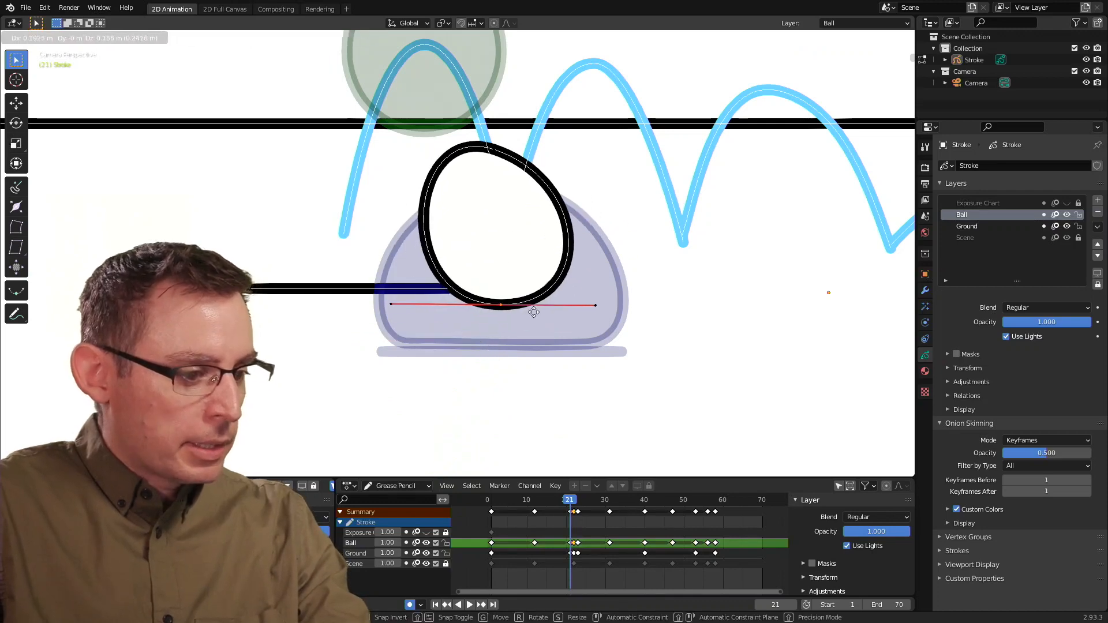
{"action": "left_click", "coordinate": [528, 310]}
{"action": "left_click_drag", "start_coordinate": [519, 175], "coordinate": [519, 176]}
{"action": "key", "text": "g"}
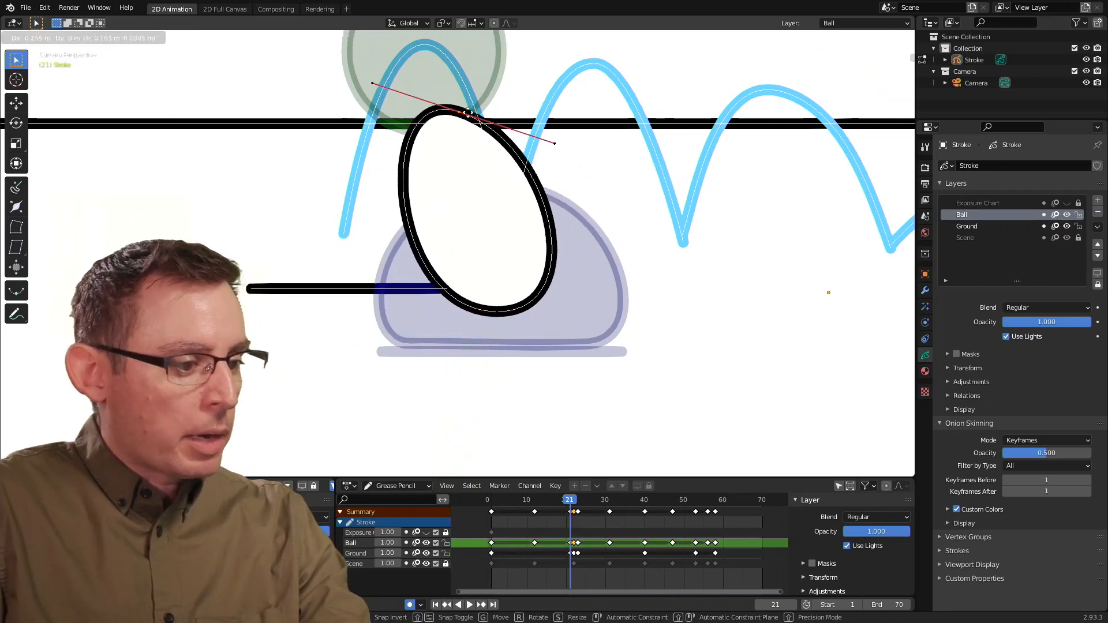
{"action": "left_click", "coordinate": [445, 90]}
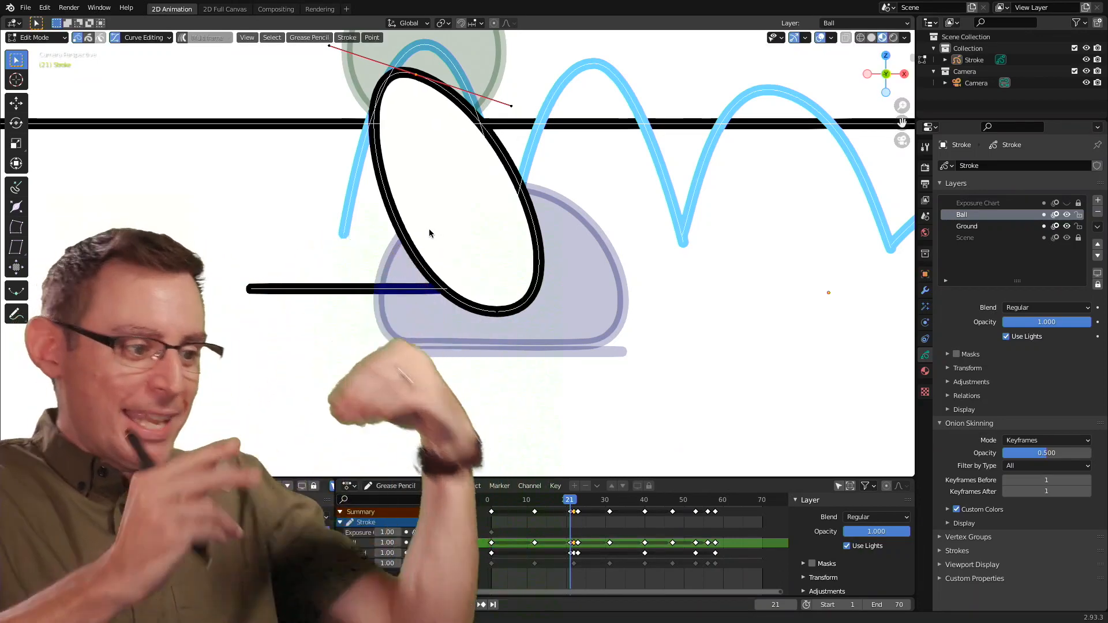
Step: In the camera view, swing the top control point's right handle downward to tilt and narrow the top of the stretched ball, and deselect it
{"action": "scroll", "coordinate": [568, 169], "scroll_direction": "up", "scroll_amount": 1}
{"action": "scroll", "coordinate": [567, 165], "scroll_direction": "down", "scroll_amount": 1}
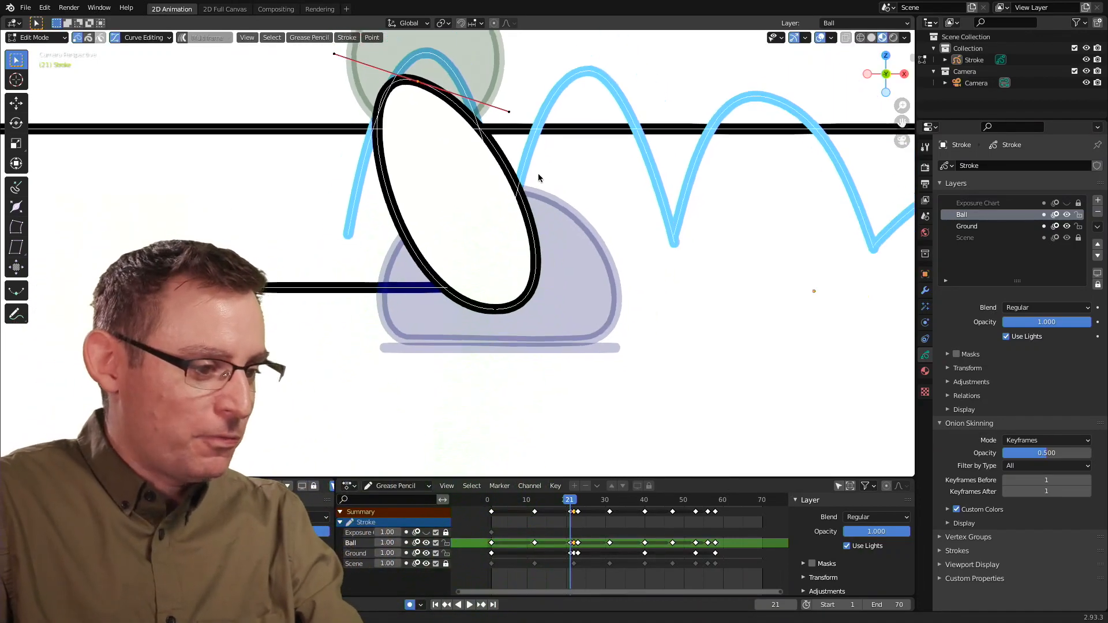
{"action": "middle_click_drag", "start_coordinate": [538, 173], "coordinate": [531, 269], "text": "shift"}
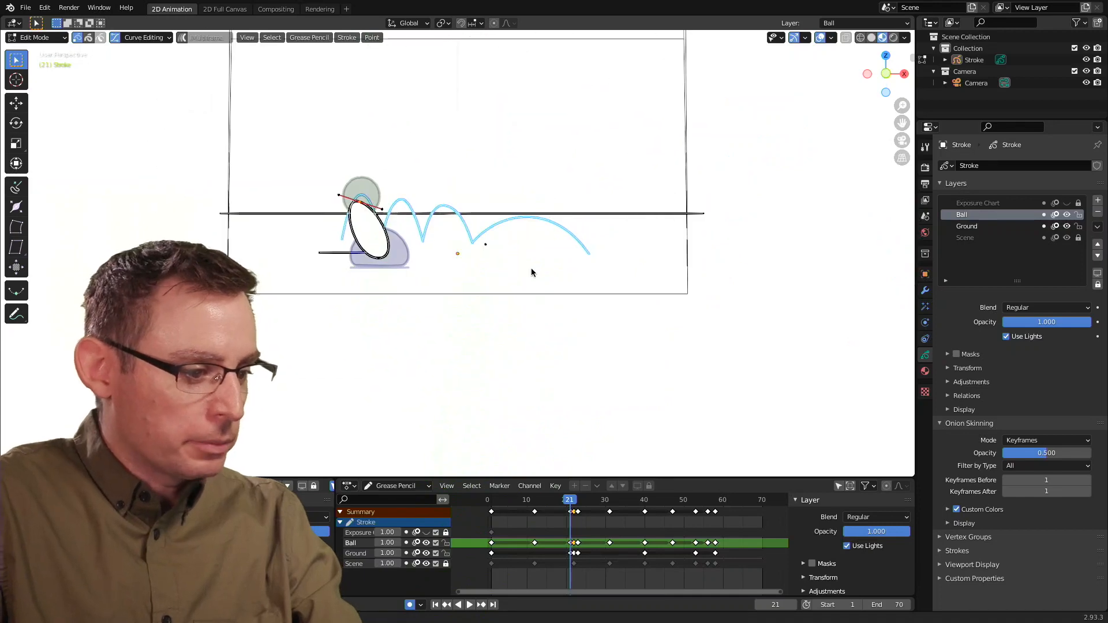
{"action": "left_click", "coordinate": [902, 140]}
{"action": "scroll", "coordinate": [562, 244], "scroll_direction": "up", "scroll_amount": 2}
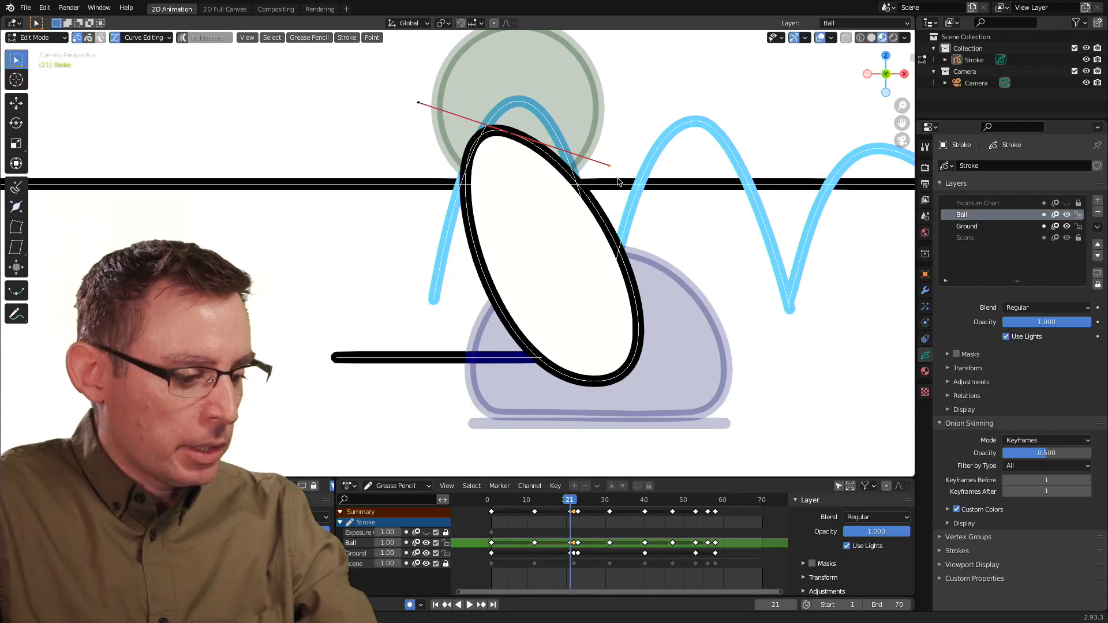
{"action": "key", "text": "g"}
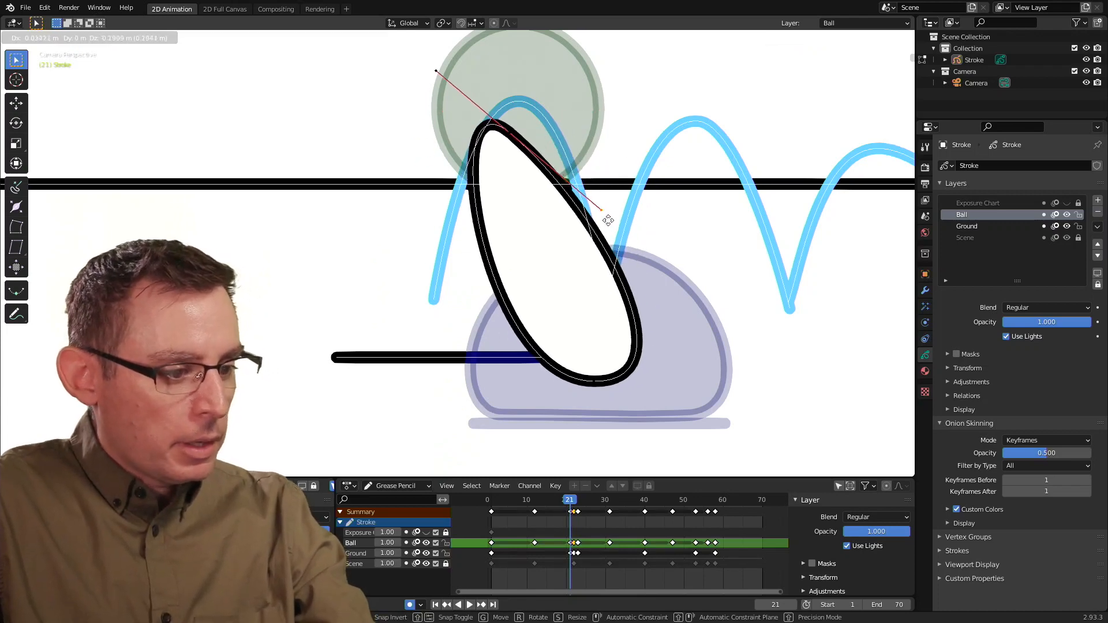
{"action": "left_click", "coordinate": [603, 211]}
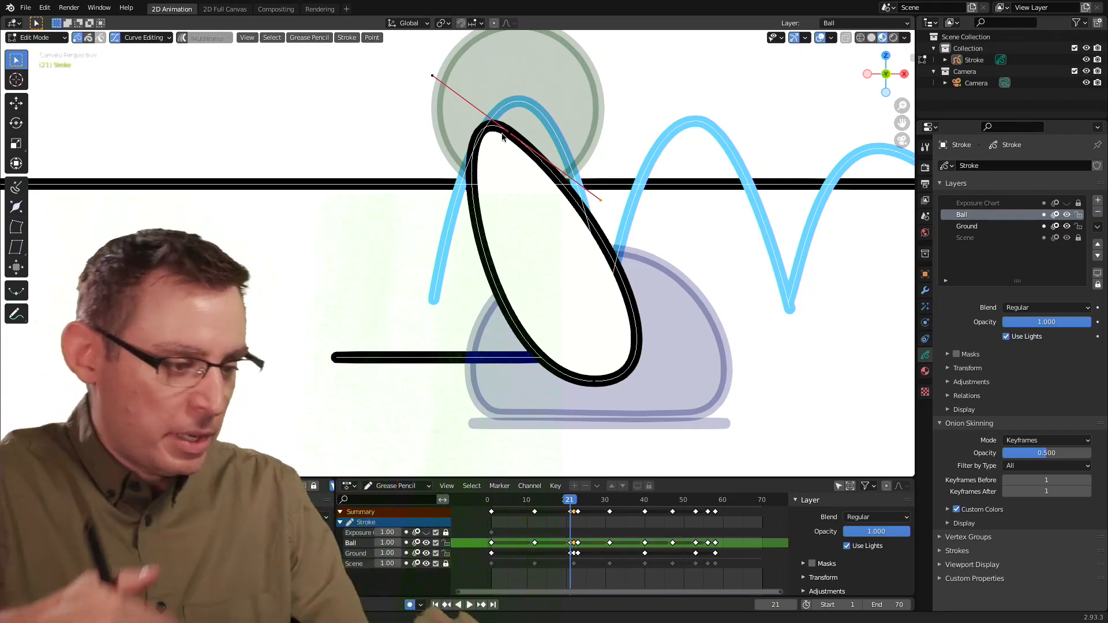
{"action": "left_click", "coordinate": [764, 308]}
Step: Play the animation from frame 1 to check the stretch, and hide the Ground layer
{"action": "key", "text": "space"}
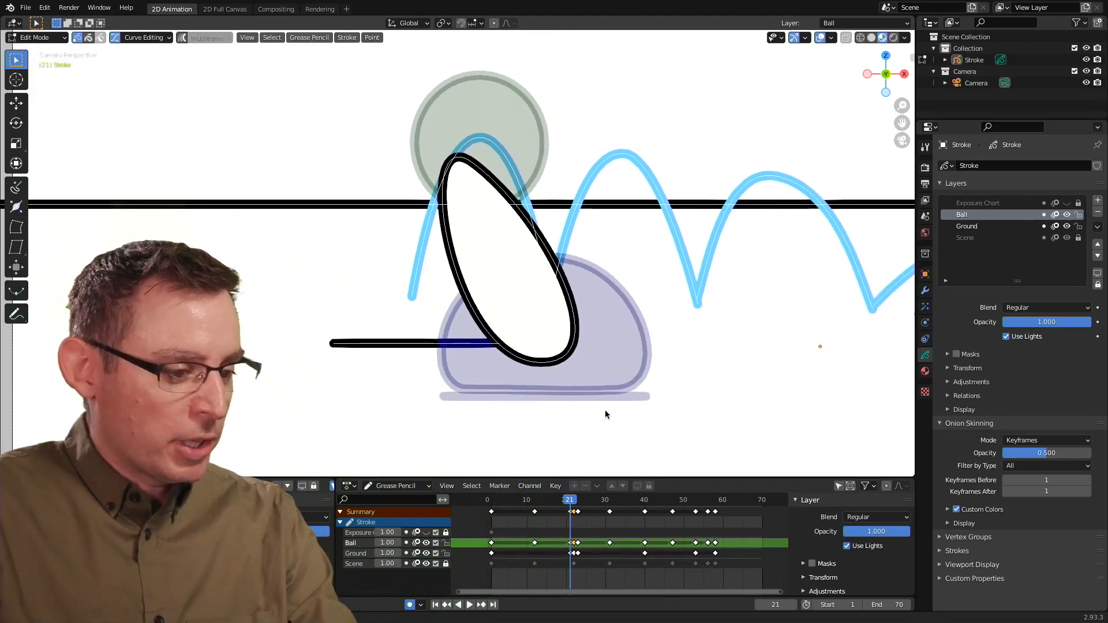
{"action": "left_click_drag", "start_coordinate": [571, 502], "coordinate": [492, 518]}
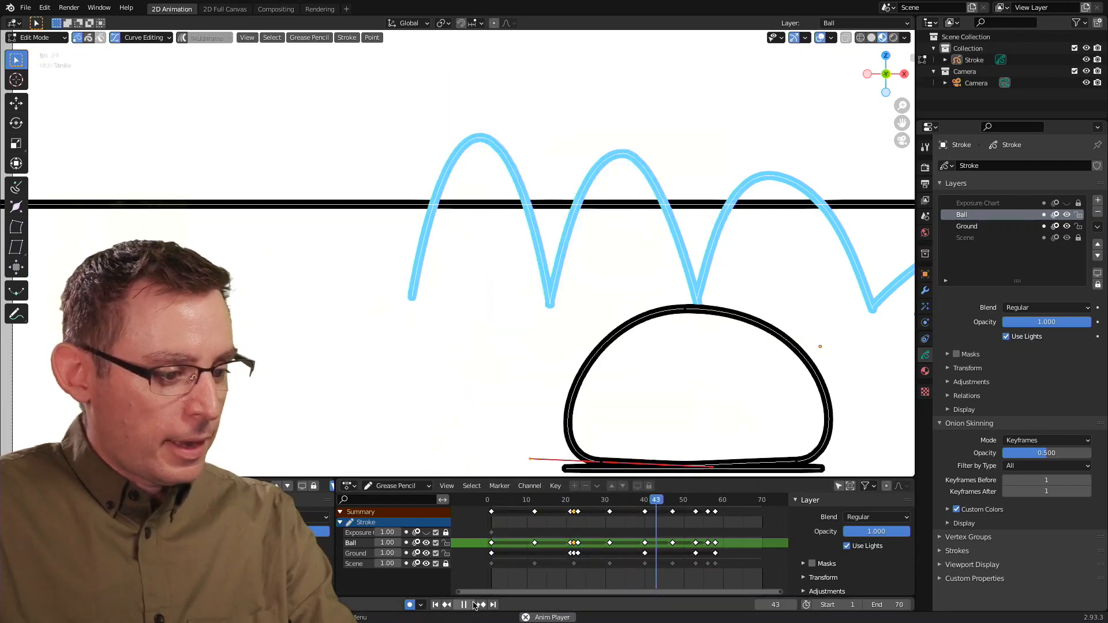
{"action": "key", "text": "space"}
{"action": "left_click_drag", "start_coordinate": [686, 506], "coordinate": [585, 515]}
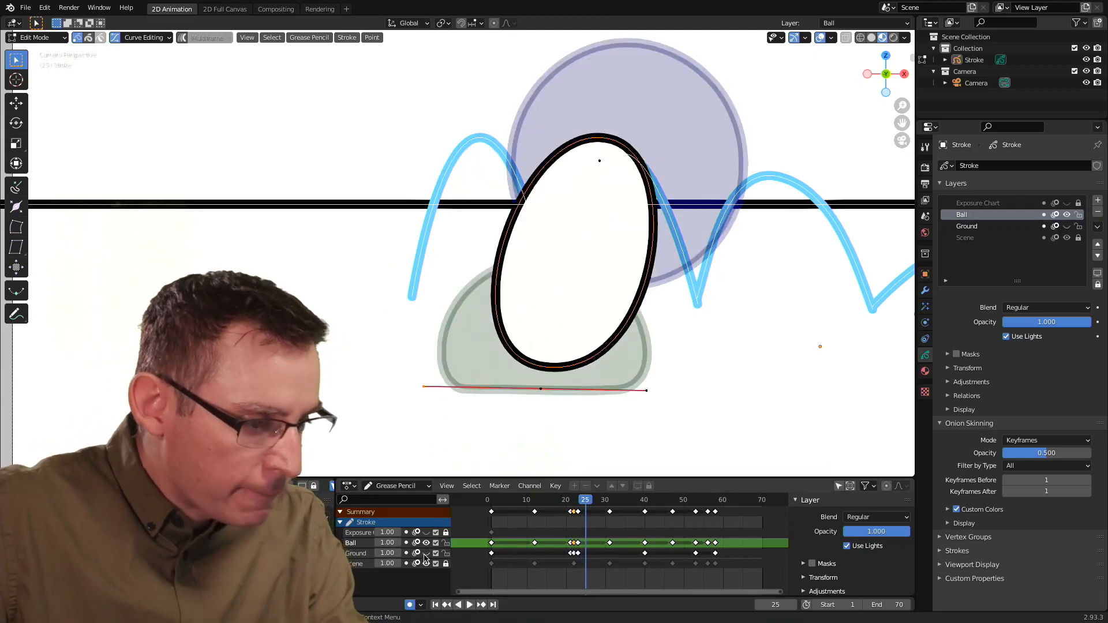
Step: Replay the animation from frame 1 and return to the squash pose at frame 22
{"action": "left_click_drag", "start_coordinate": [569, 508], "coordinate": [492, 515]}
{"action": "left_click", "coordinate": [465, 604]}
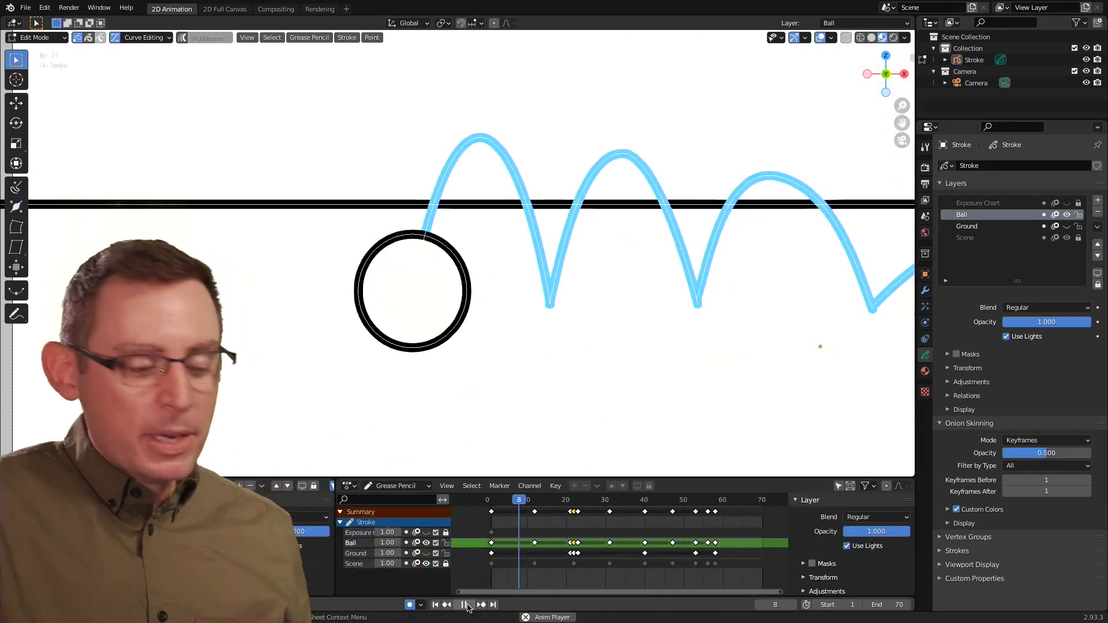
{"action": "left_click", "coordinate": [464, 605]}
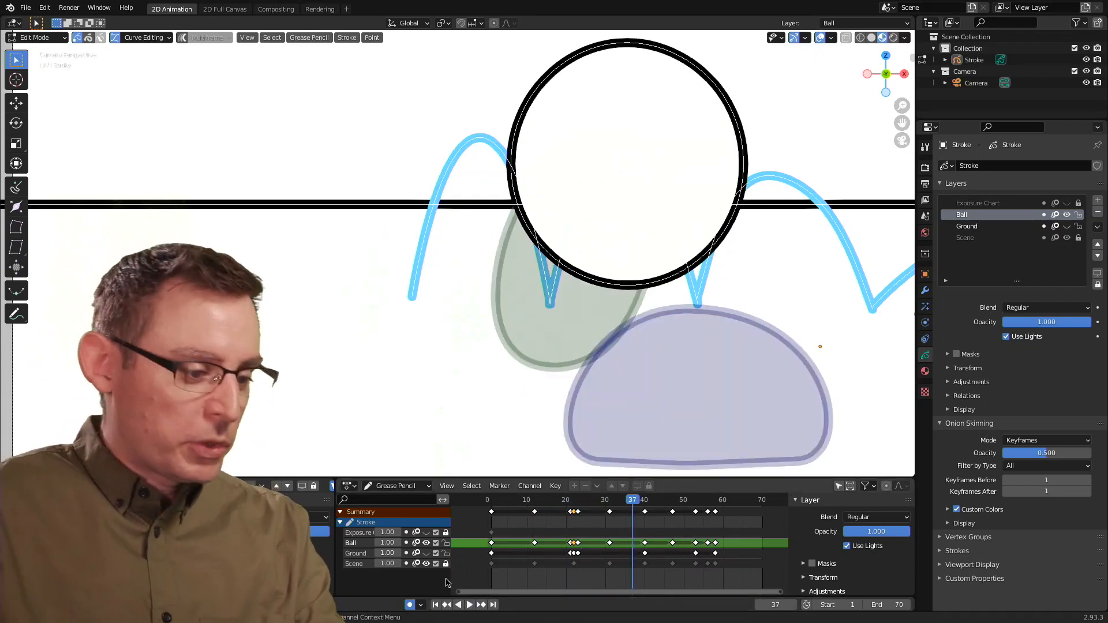
{"action": "left_click_drag", "start_coordinate": [632, 506], "coordinate": [574, 509]}
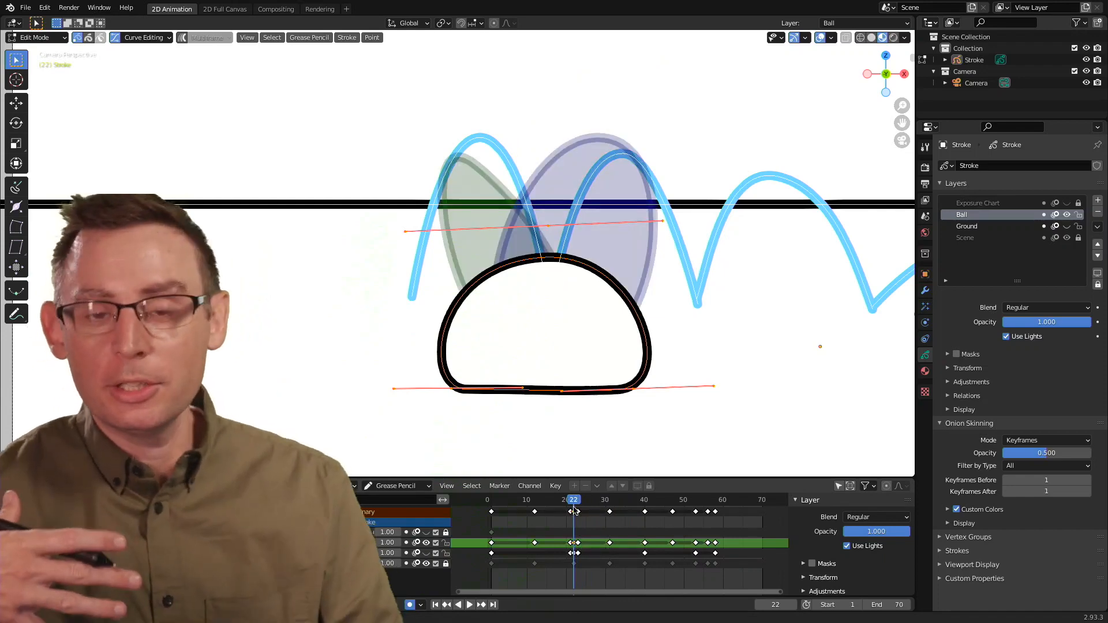